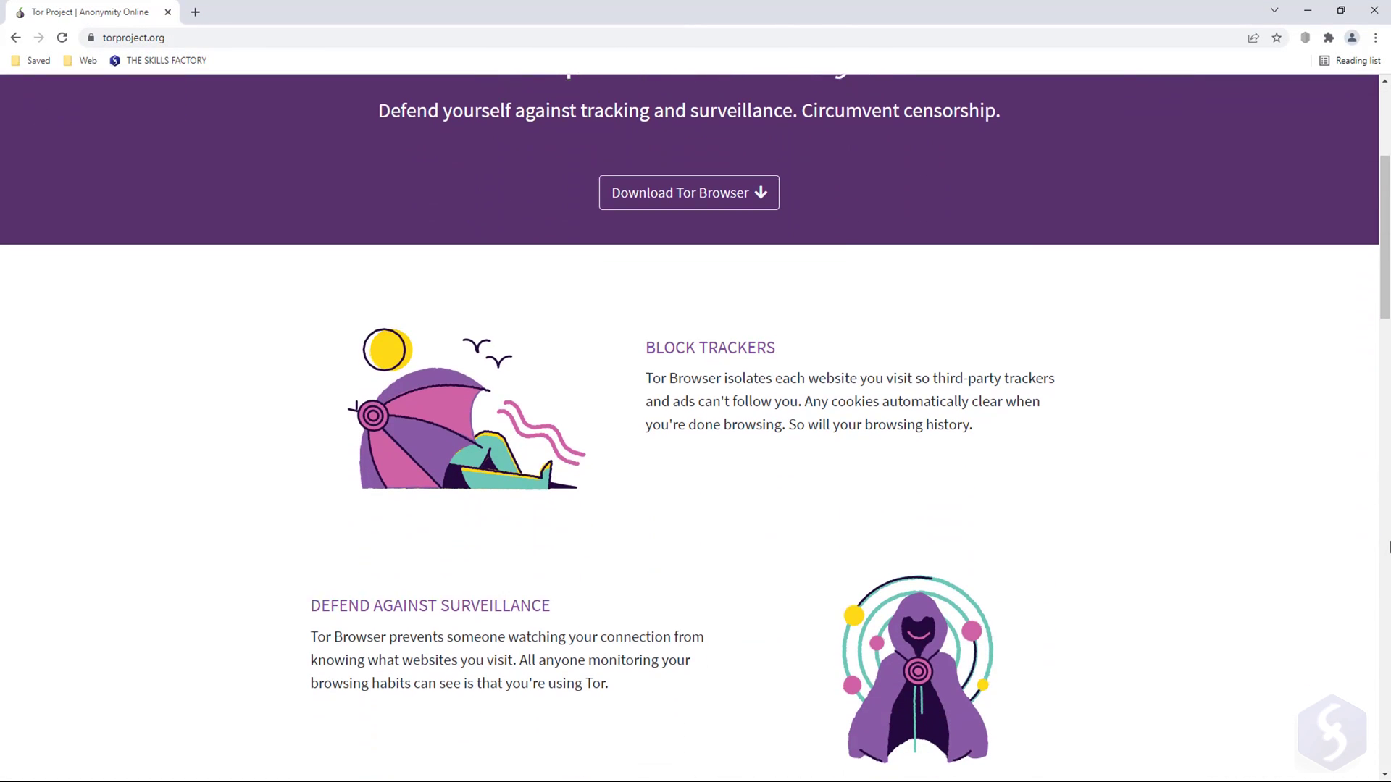
- Scroll down through the Tor Project home page in Chrome
{"action": "scroll", "coordinate": [1388, 547], "scroll_direction": "down", "scroll_amount": 4}
{"action": "scroll", "coordinate": [1389, 547], "scroll_direction": "down", "scroll_amount": 3}
{"action": "scroll", "coordinate": [1388, 546], "scroll_direction": "down", "scroll_amount": 2}
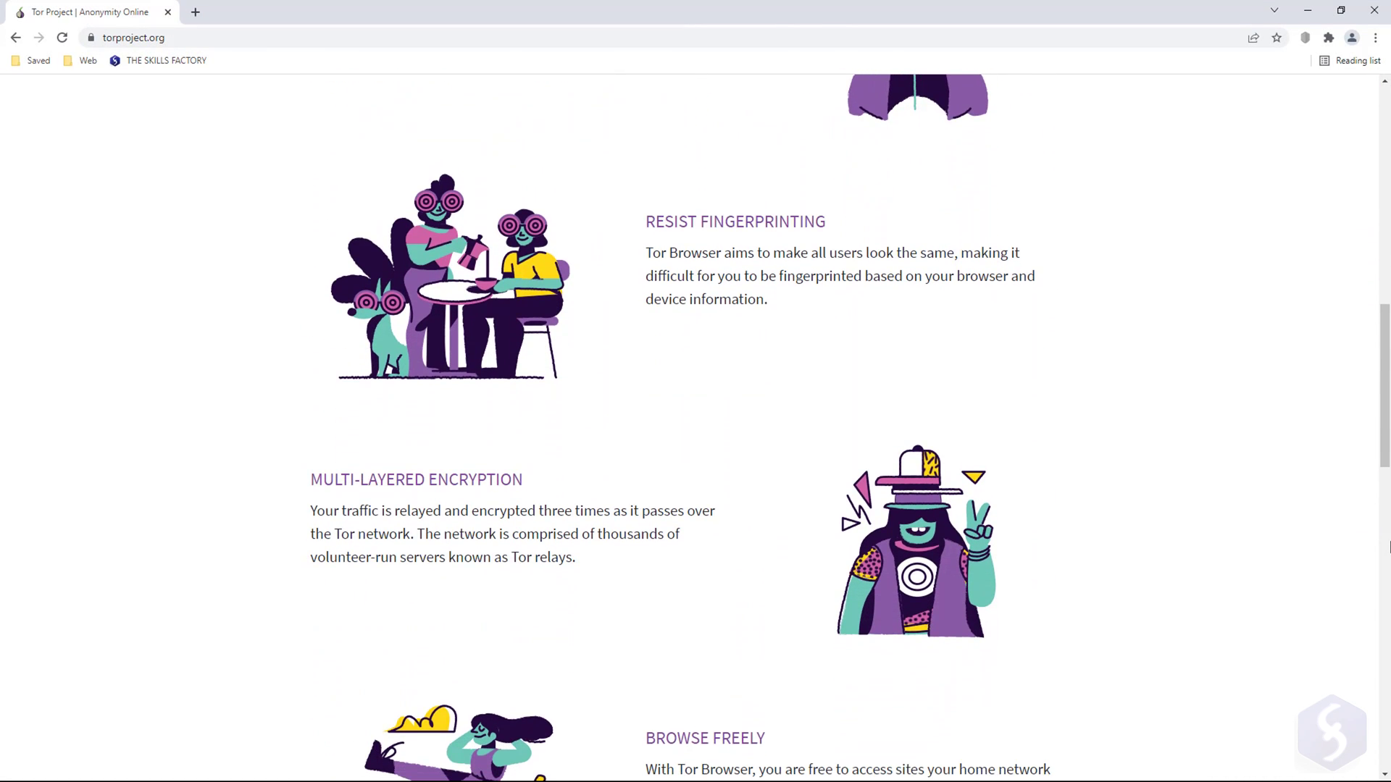
{"action": "scroll", "coordinate": [1389, 547], "scroll_direction": "down", "scroll_amount": 5}
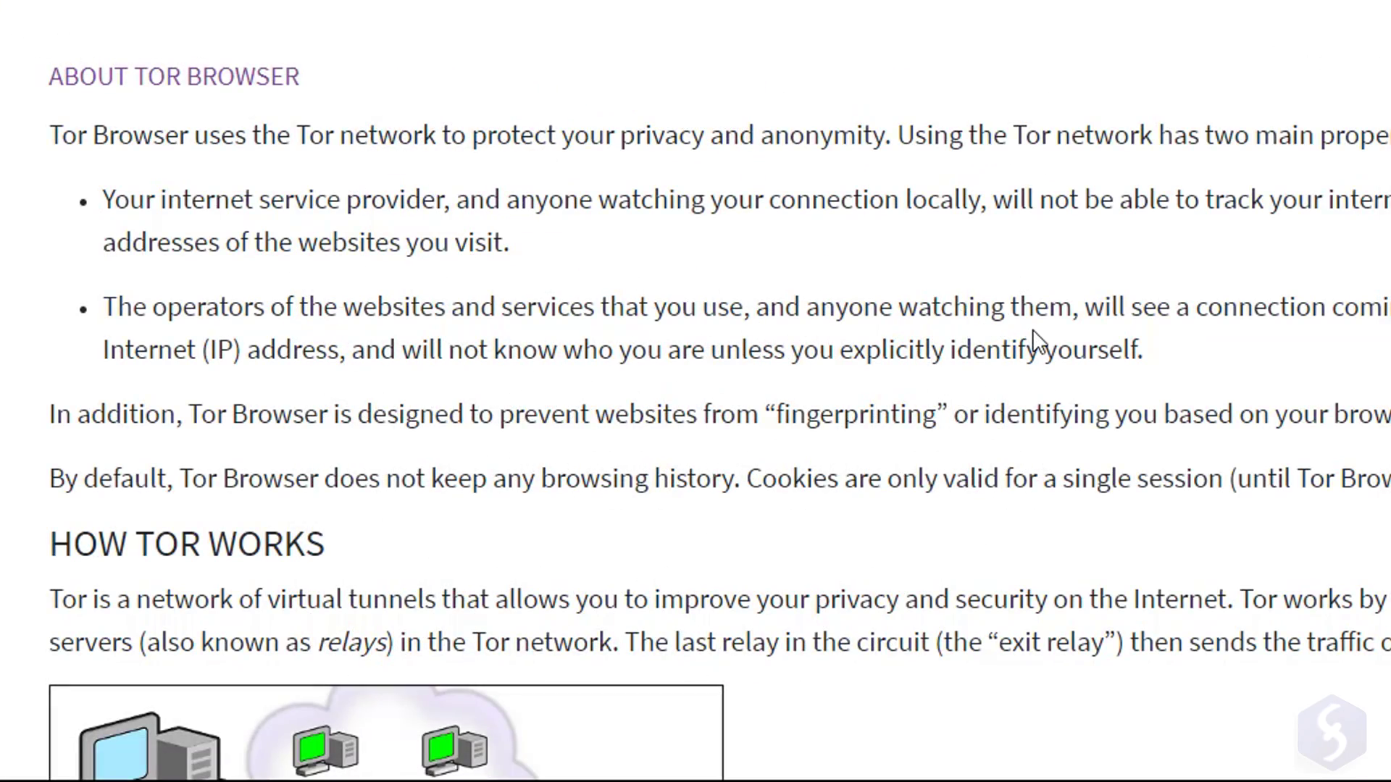
{"action": "scroll", "coordinate": [1032, 328], "scroll_direction": "down", "scroll_amount": 1}
{"action": "scroll", "coordinate": [1031, 329], "scroll_direction": "down", "scroll_amount": 3}
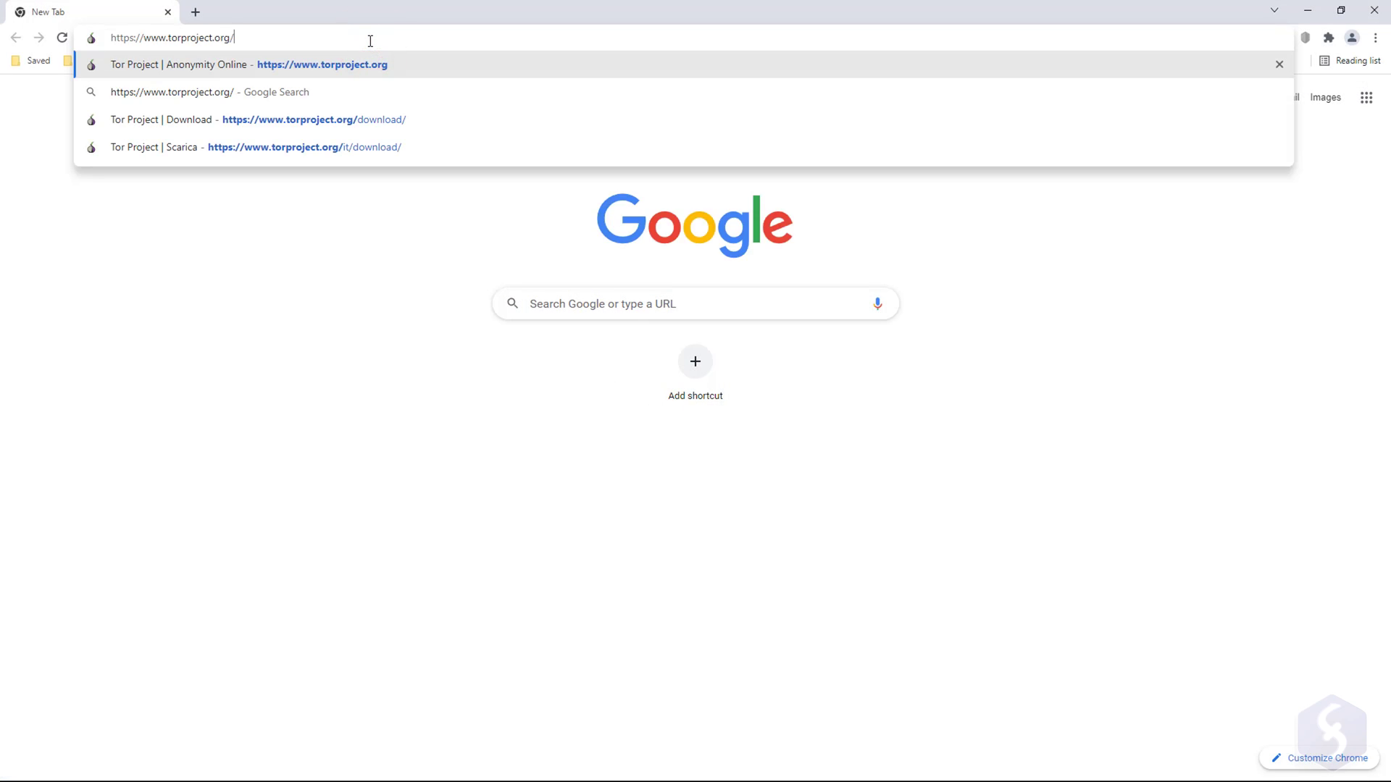
- Load torproject.org and read down the Download Tor Browser page's setup advice
{"action": "key", "text": "Return"}
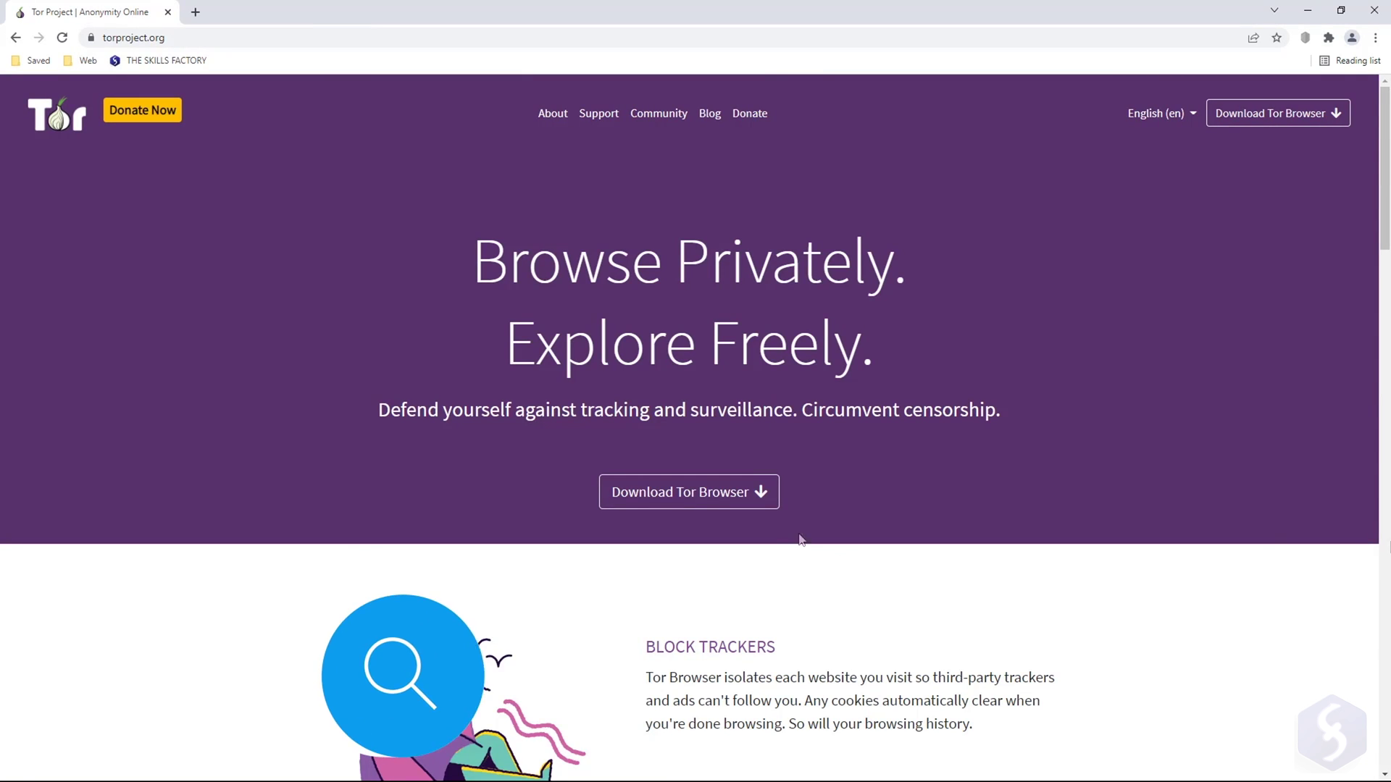
{"action": "left_click", "coordinate": [706, 495]}
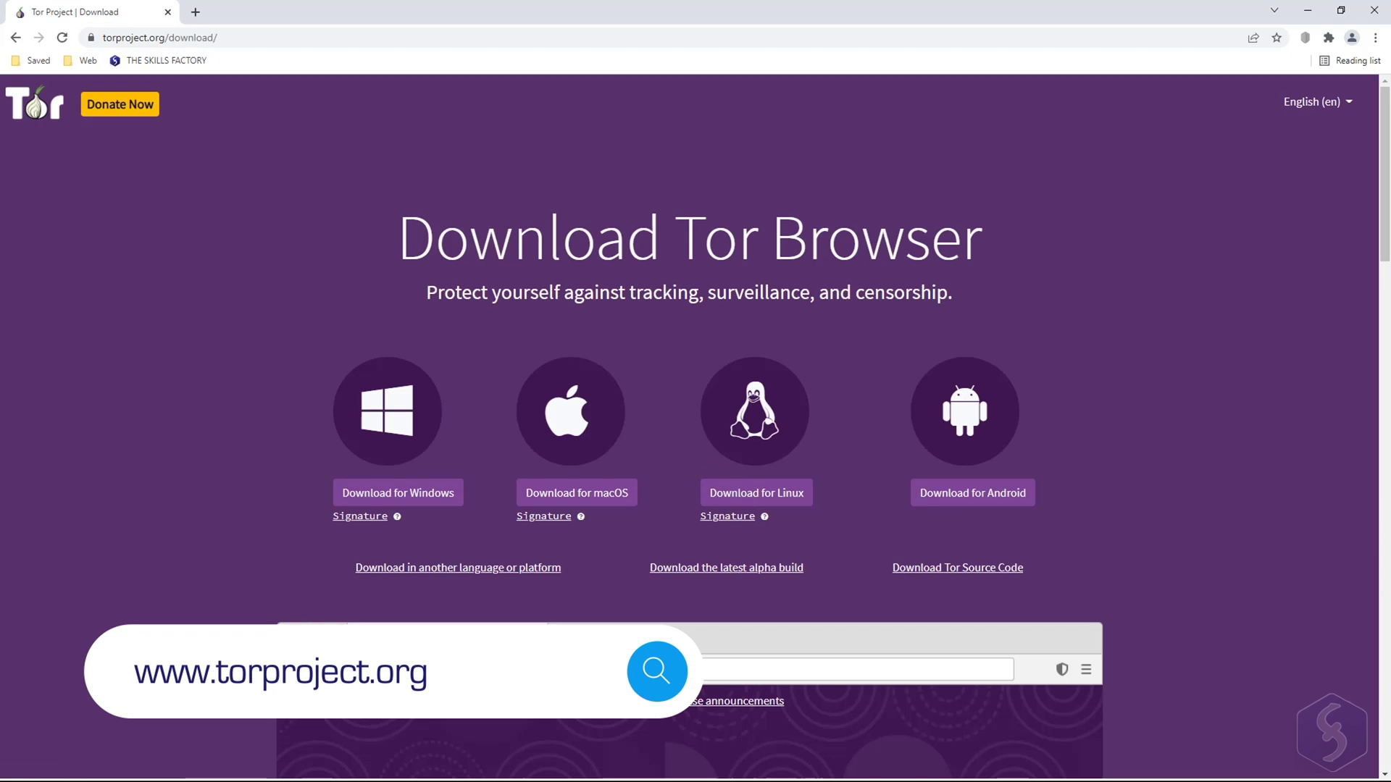
{"action": "scroll", "coordinate": [1388, 500], "scroll_direction": "down", "scroll_amount": 6}
{"action": "scroll", "coordinate": [1388, 500], "scroll_direction": "down", "scroll_amount": 3}
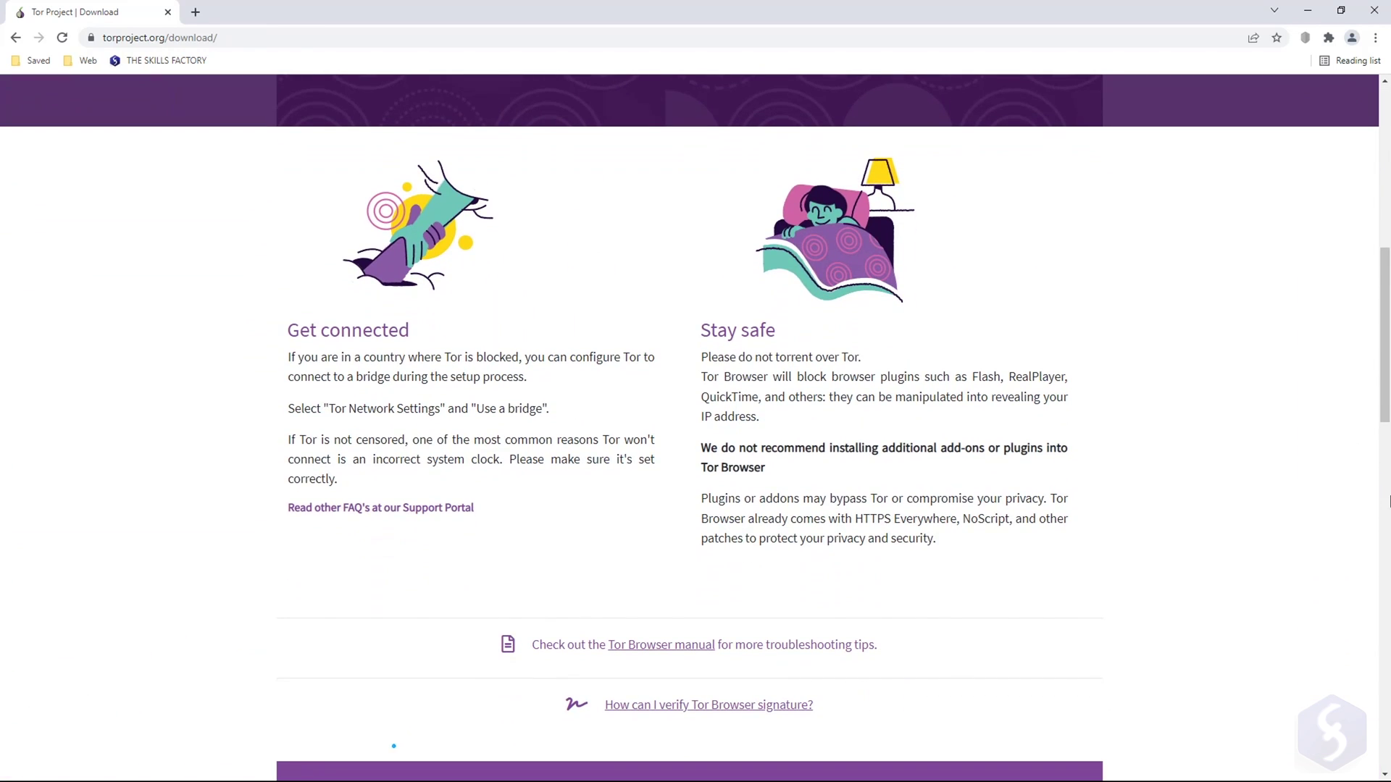
{"action": "scroll", "coordinate": [1388, 500], "scroll_direction": "down", "scroll_amount": 3}
{"action": "scroll", "coordinate": [1388, 499], "scroll_direction": "down", "scroll_amount": 2}
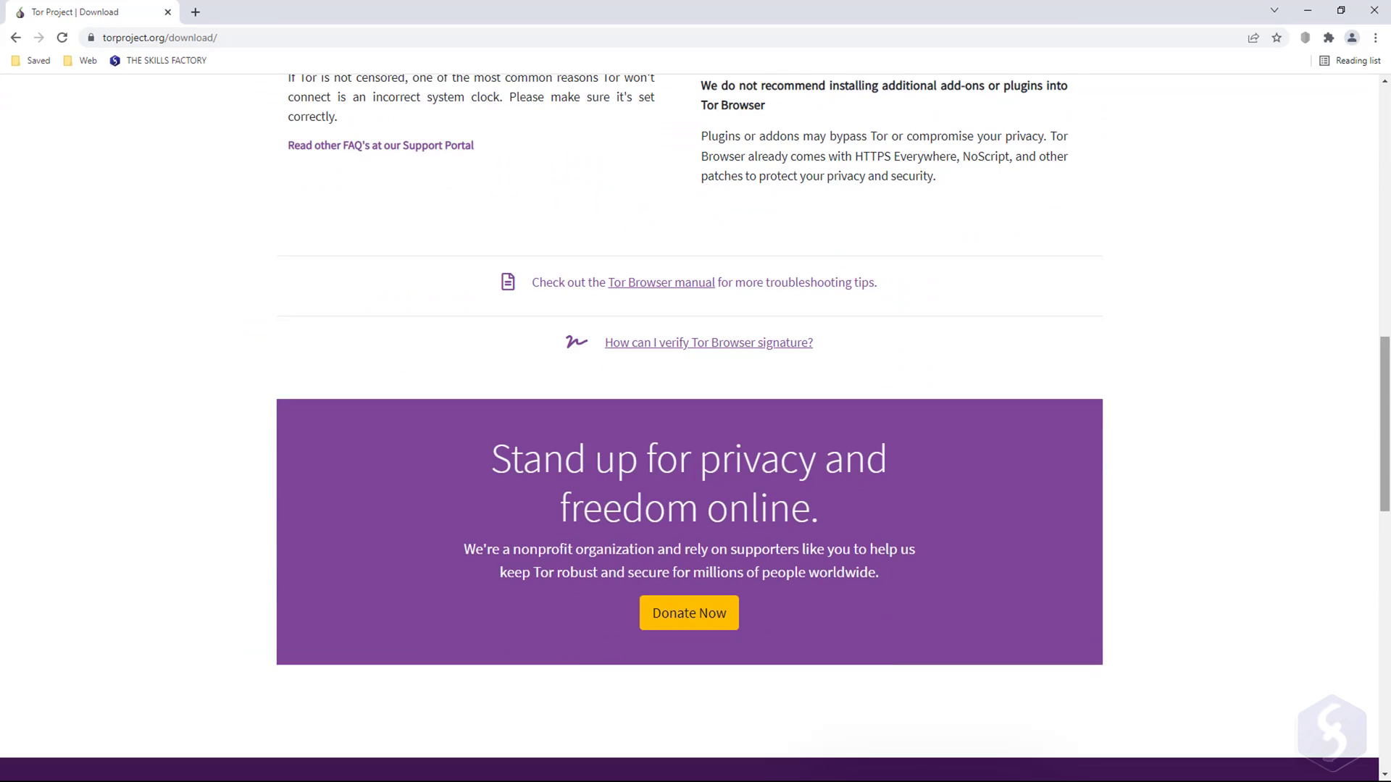
{"action": "scroll", "coordinate": [1389, 500], "scroll_direction": "down", "scroll_amount": 4}
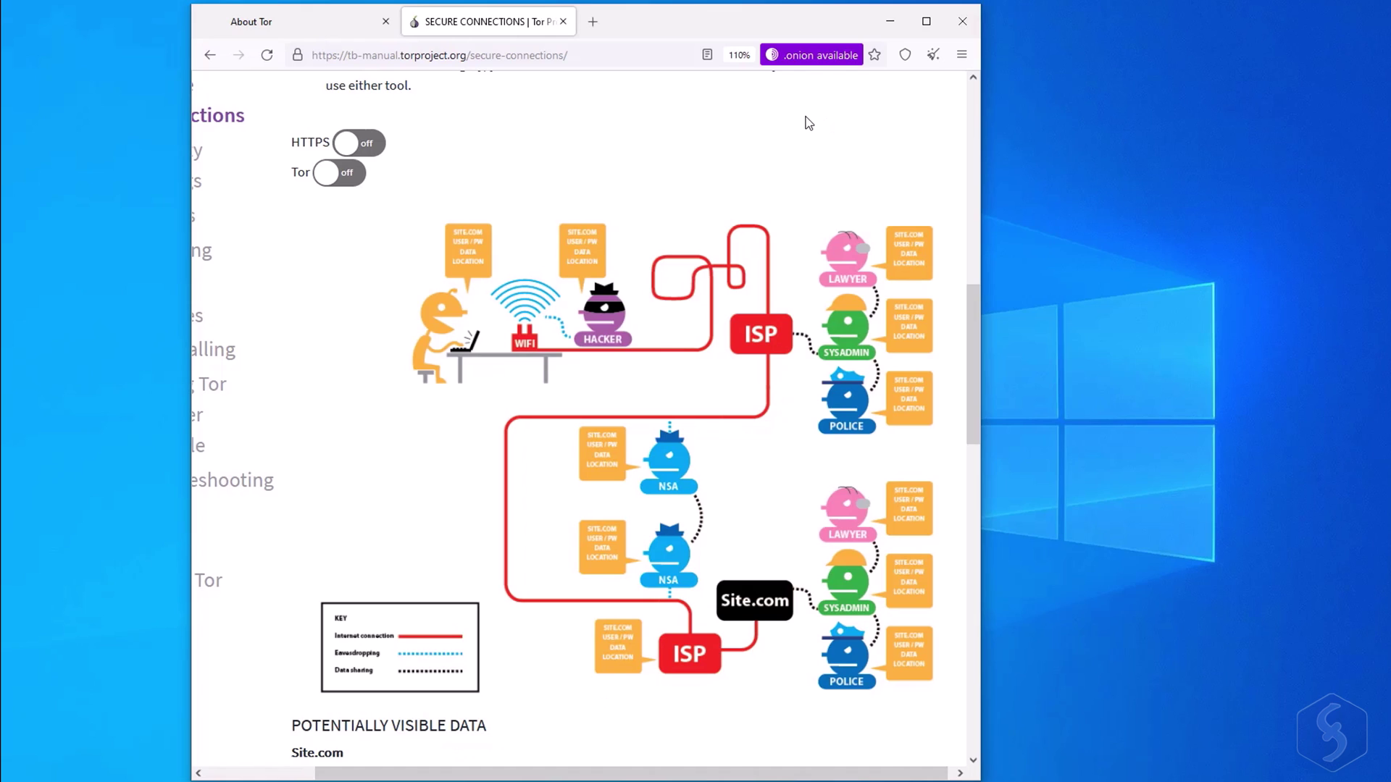
- Turn on the HTTPS and Tor toggles in the secure-connections diagram
{"action": "left_click", "coordinate": [358, 144]}
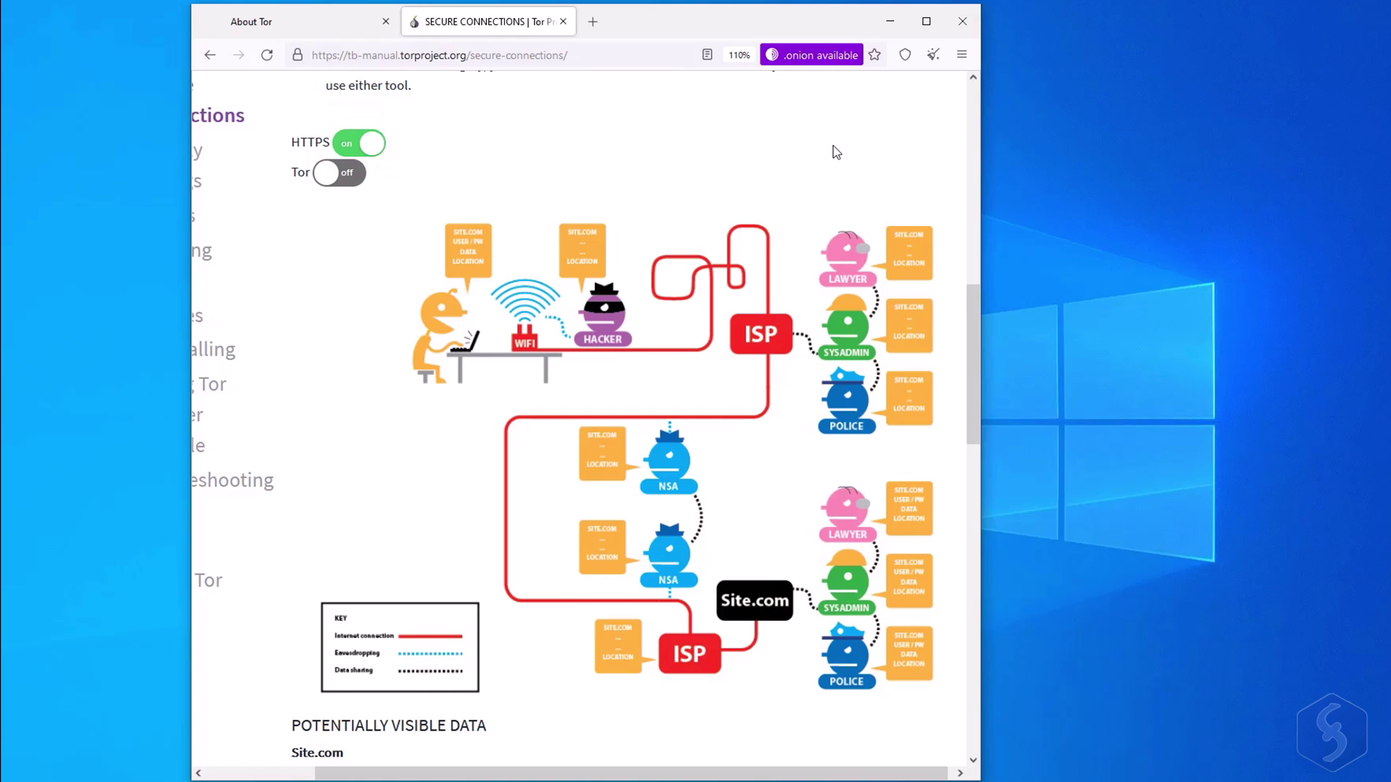
{"action": "left_click", "coordinate": [333, 178]}
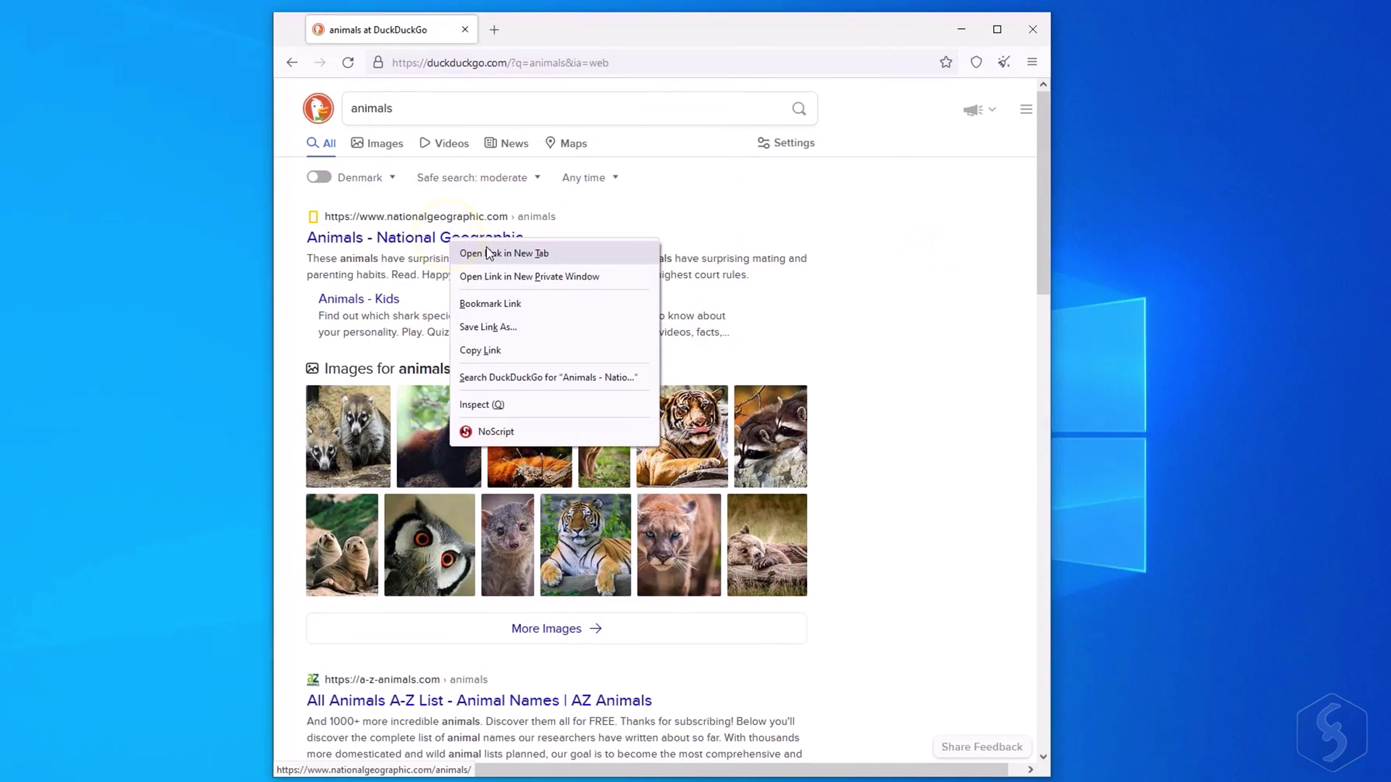
- Open the National Geographic result in its own tab, then load whatismyip.com
{"action": "left_click", "coordinate": [471, 253]}
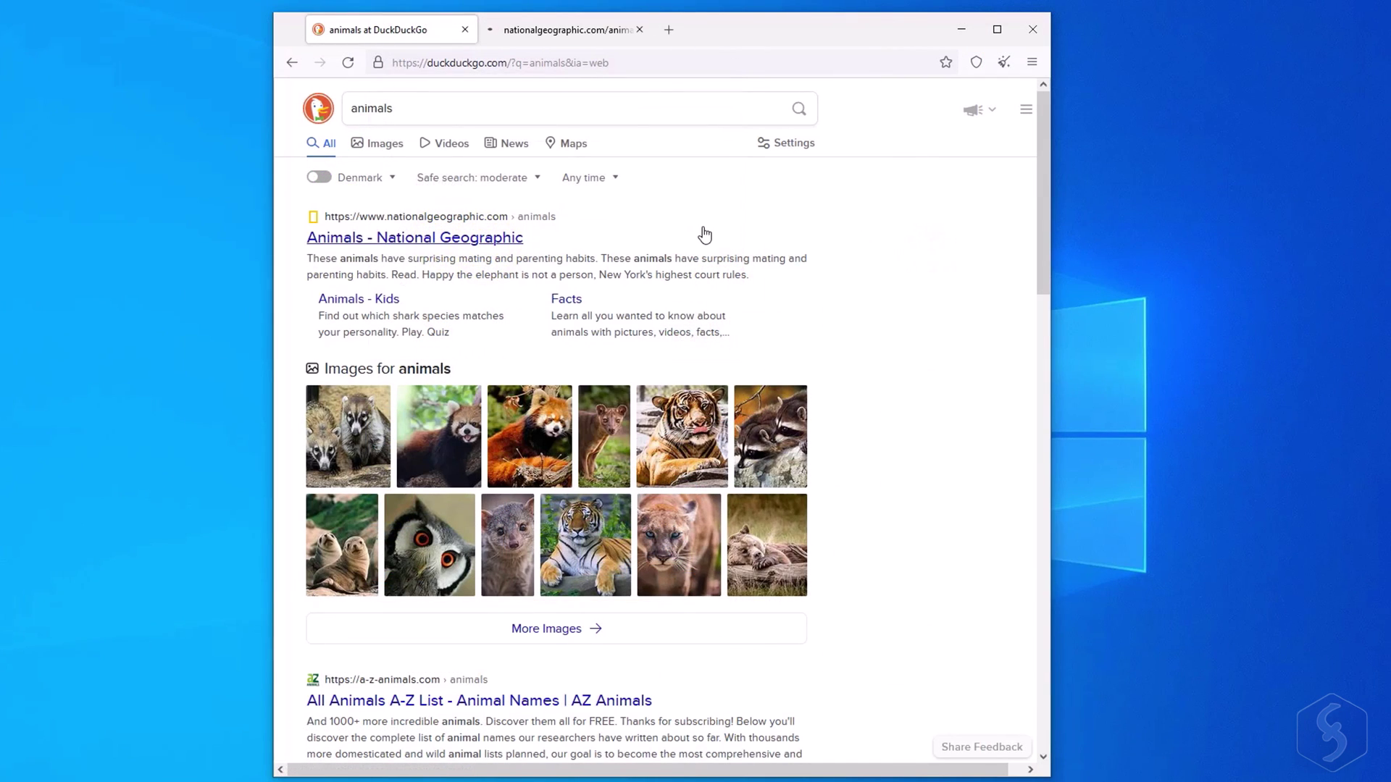
{"action": "left_click", "coordinate": [583, 30]}
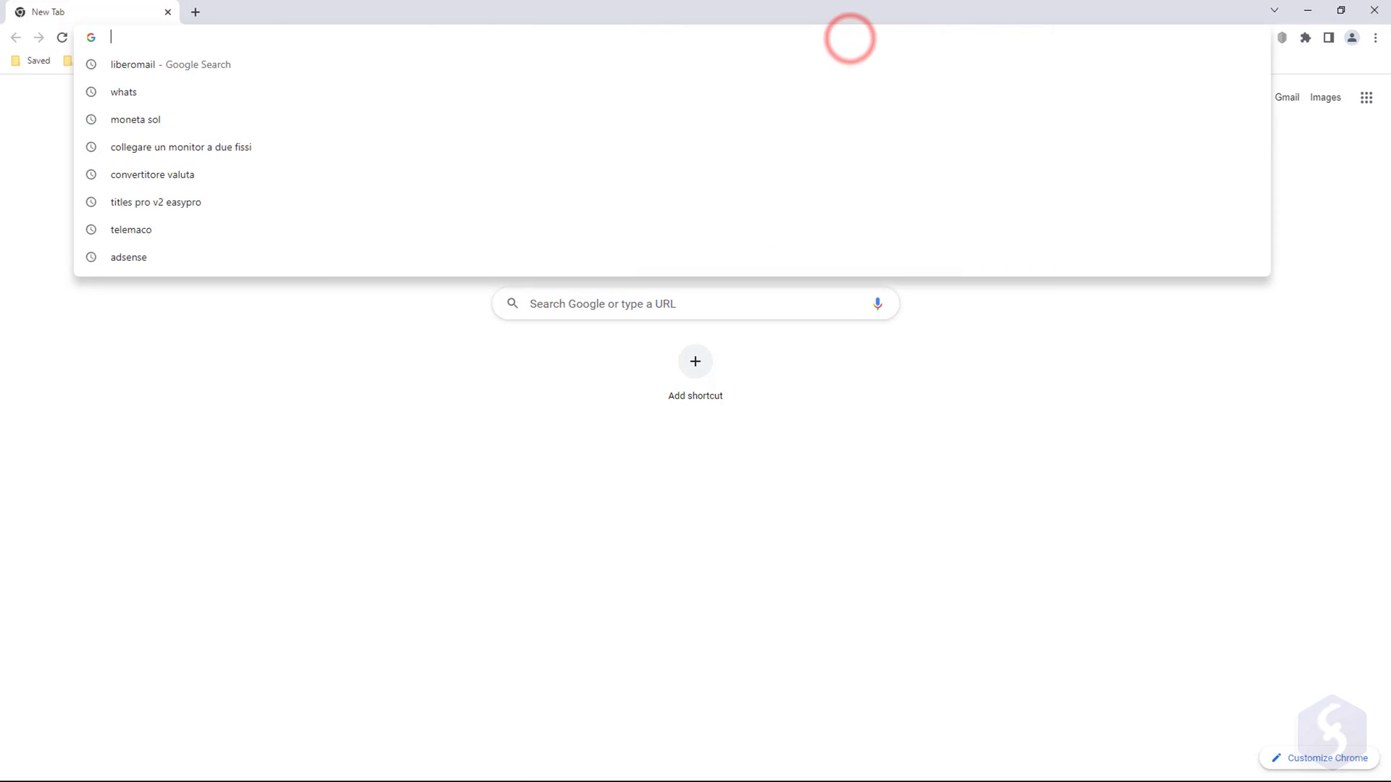
{"action": "type", "text": "https://www.whatismyip.com/"}
{"action": "key", "text": "Return"}
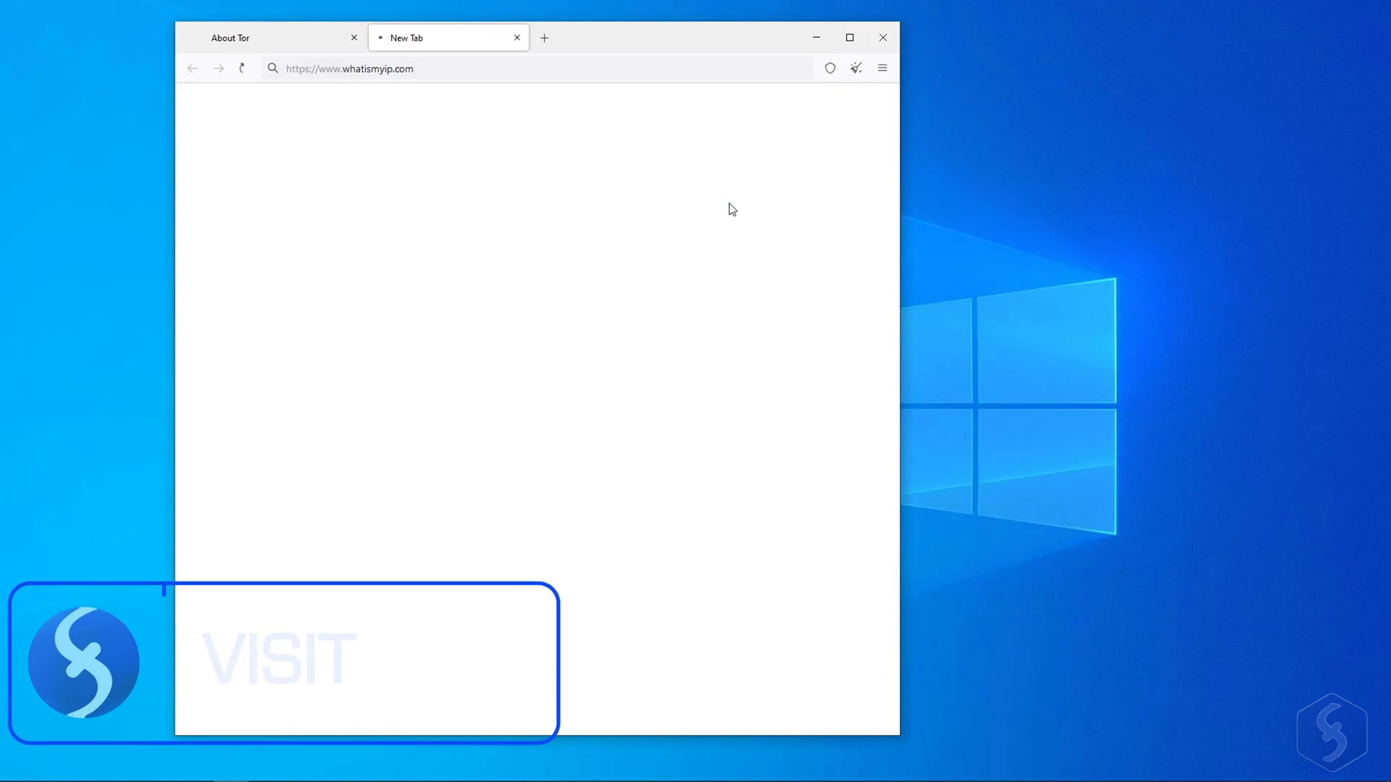
- Load the IP-checking site through Tor, then search DuckDuckGo for 'animals'
{"action": "key", "text": "Return"}
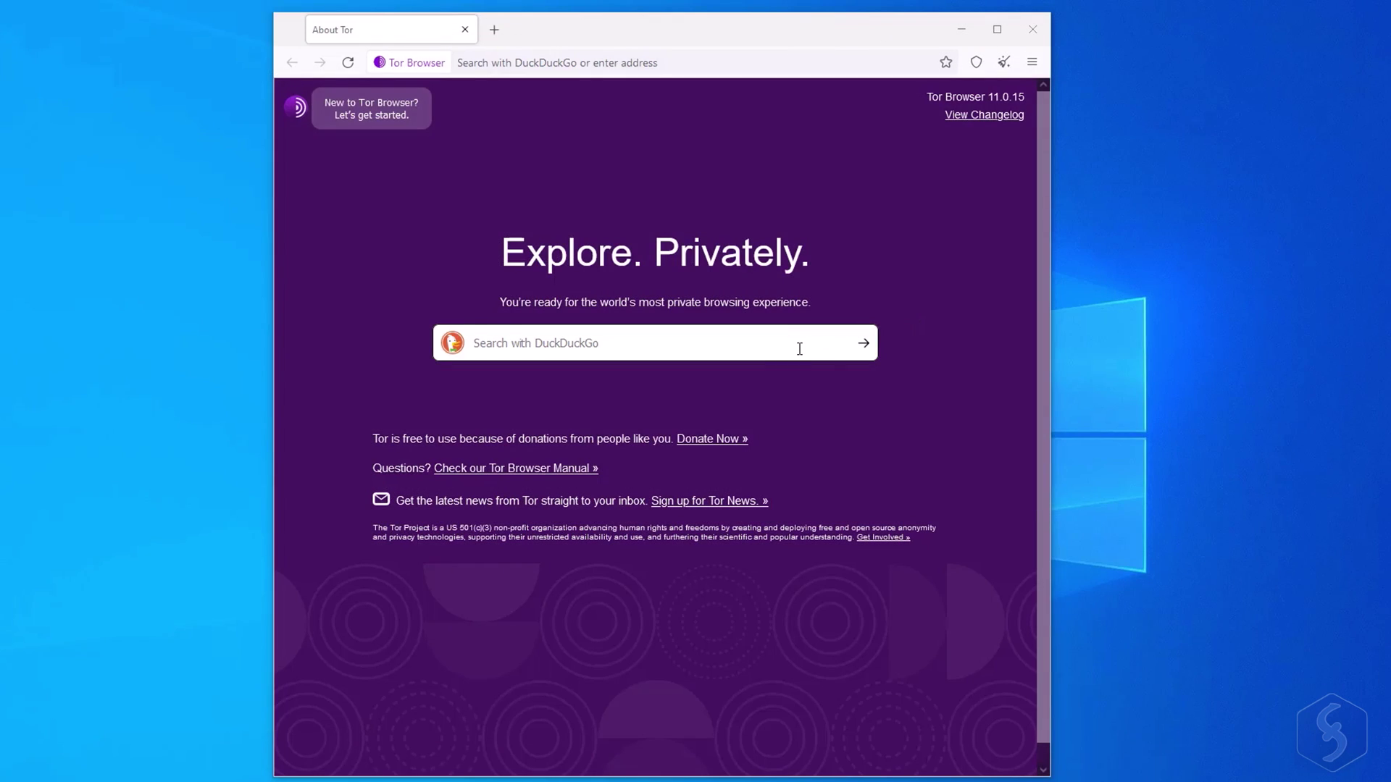
{"action": "left_click", "coordinate": [800, 348]}
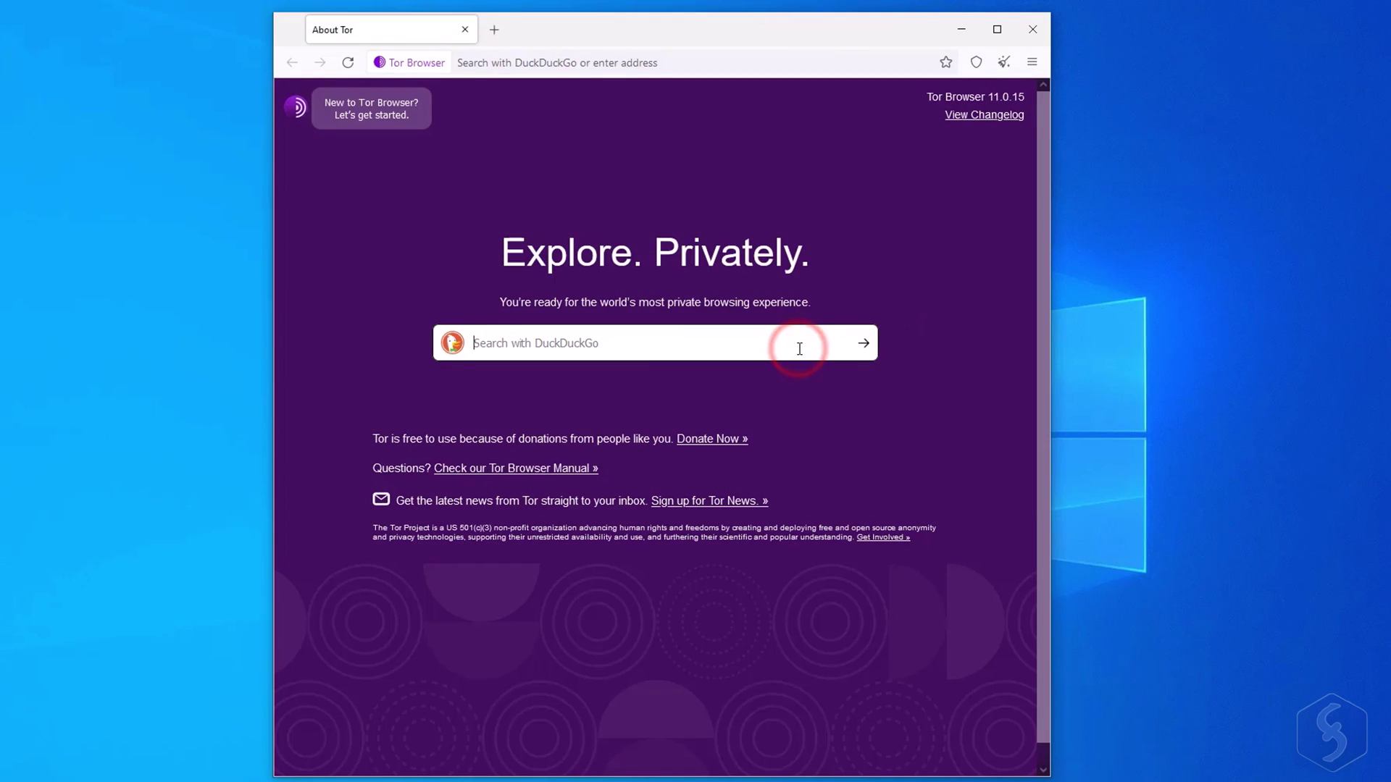
{"action": "type", "text": "animals"}
{"action": "key", "text": "Return"}
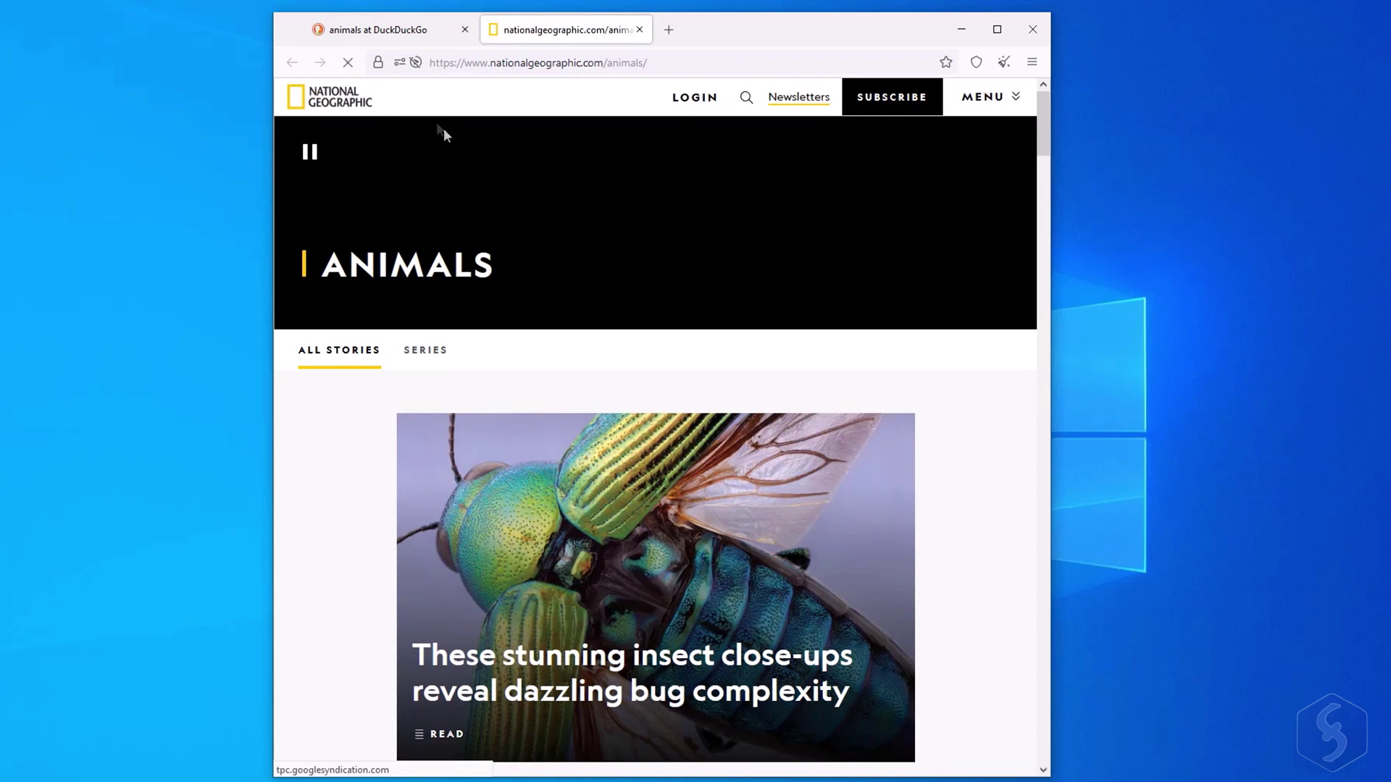
- Route the National Geographic site through a new Tor circuit
{"action": "left_click", "coordinate": [378, 63]}
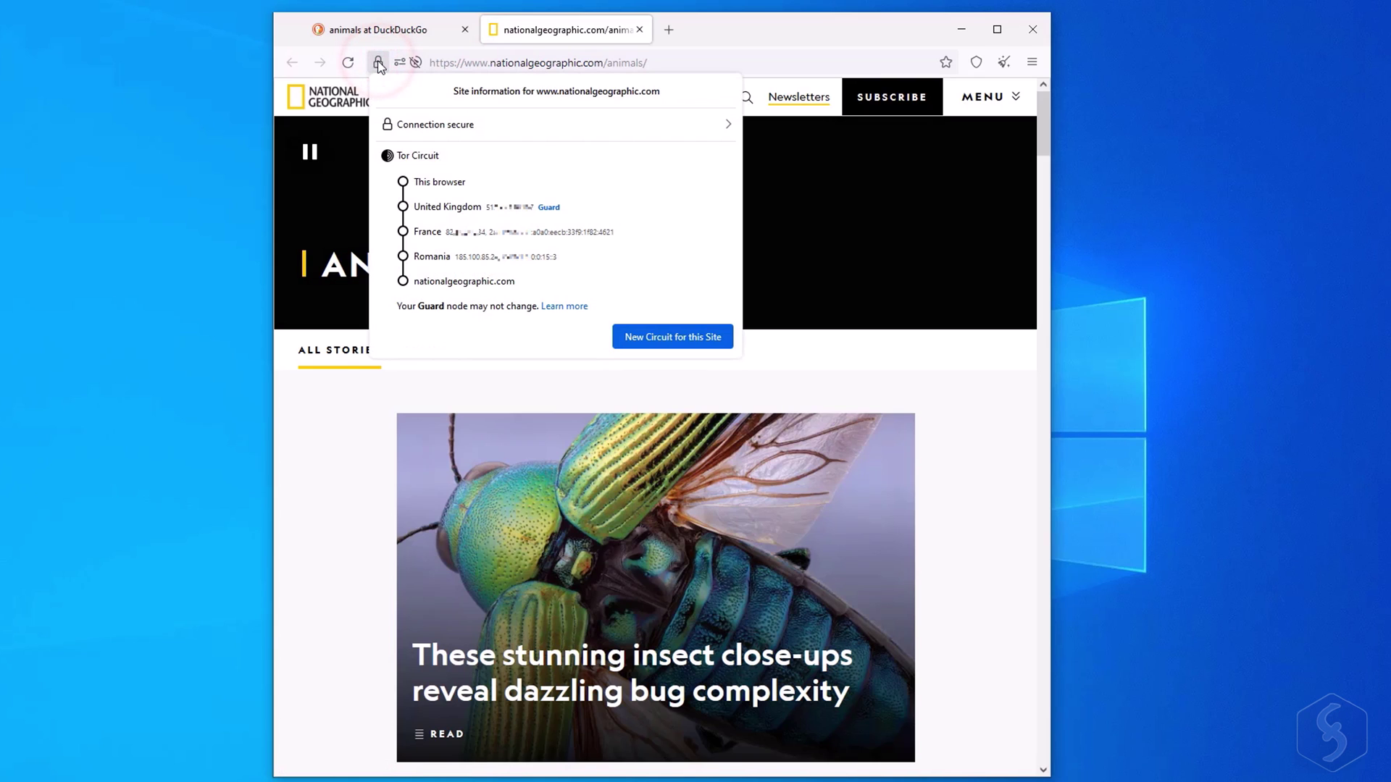
{"action": "left_click", "coordinate": [699, 339]}
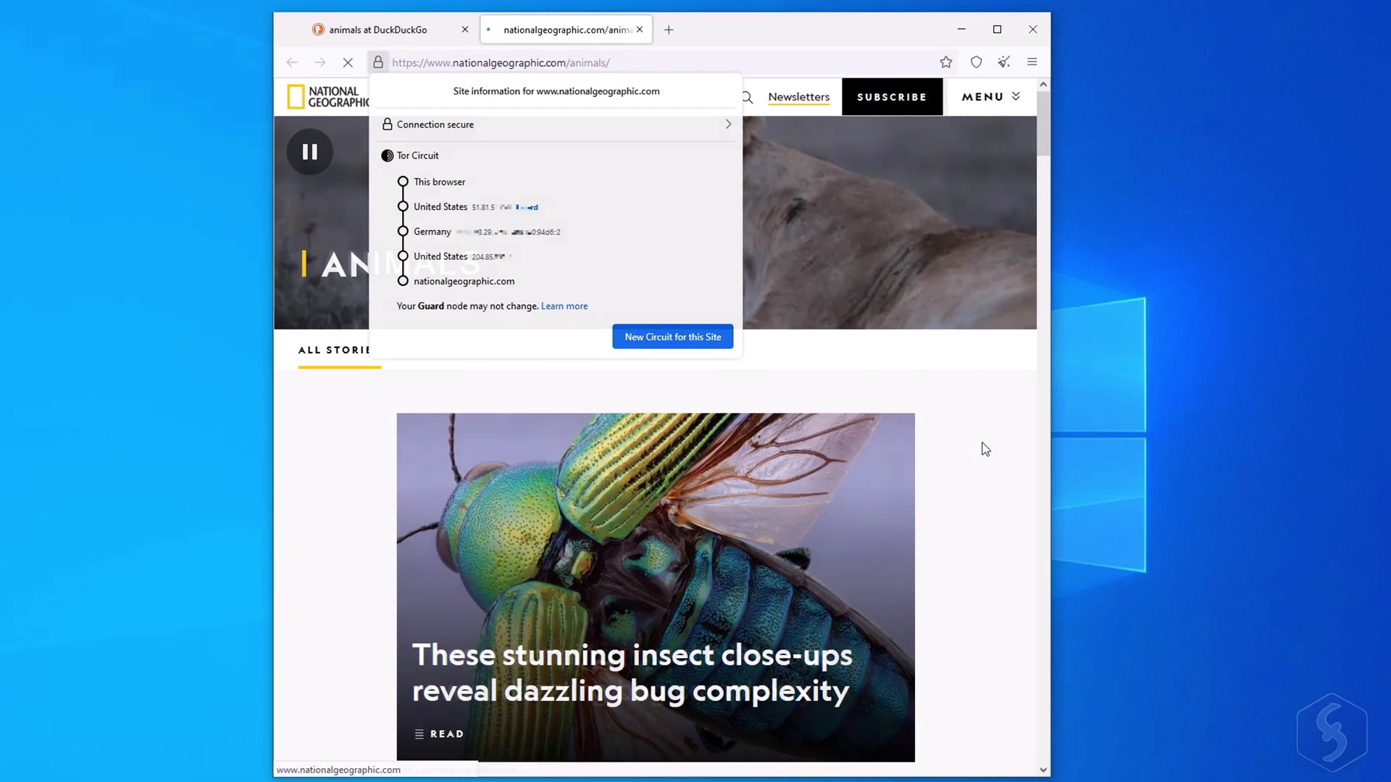
{"action": "left_click", "coordinate": [1010, 67]}
- Reset Tor Browser to a new identity, confirming the restart
{"action": "left_click", "coordinate": [1010, 67]}
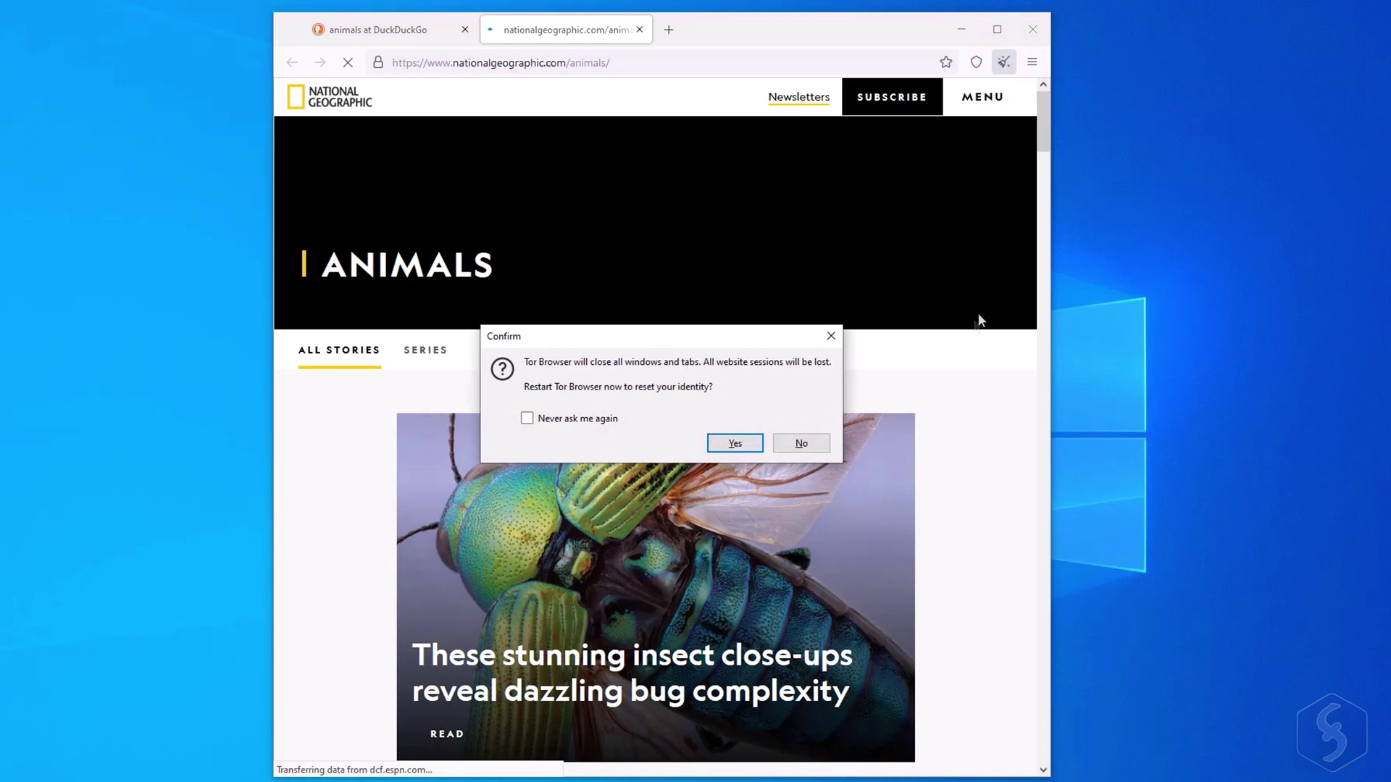
{"action": "left_click", "coordinate": [740, 449]}
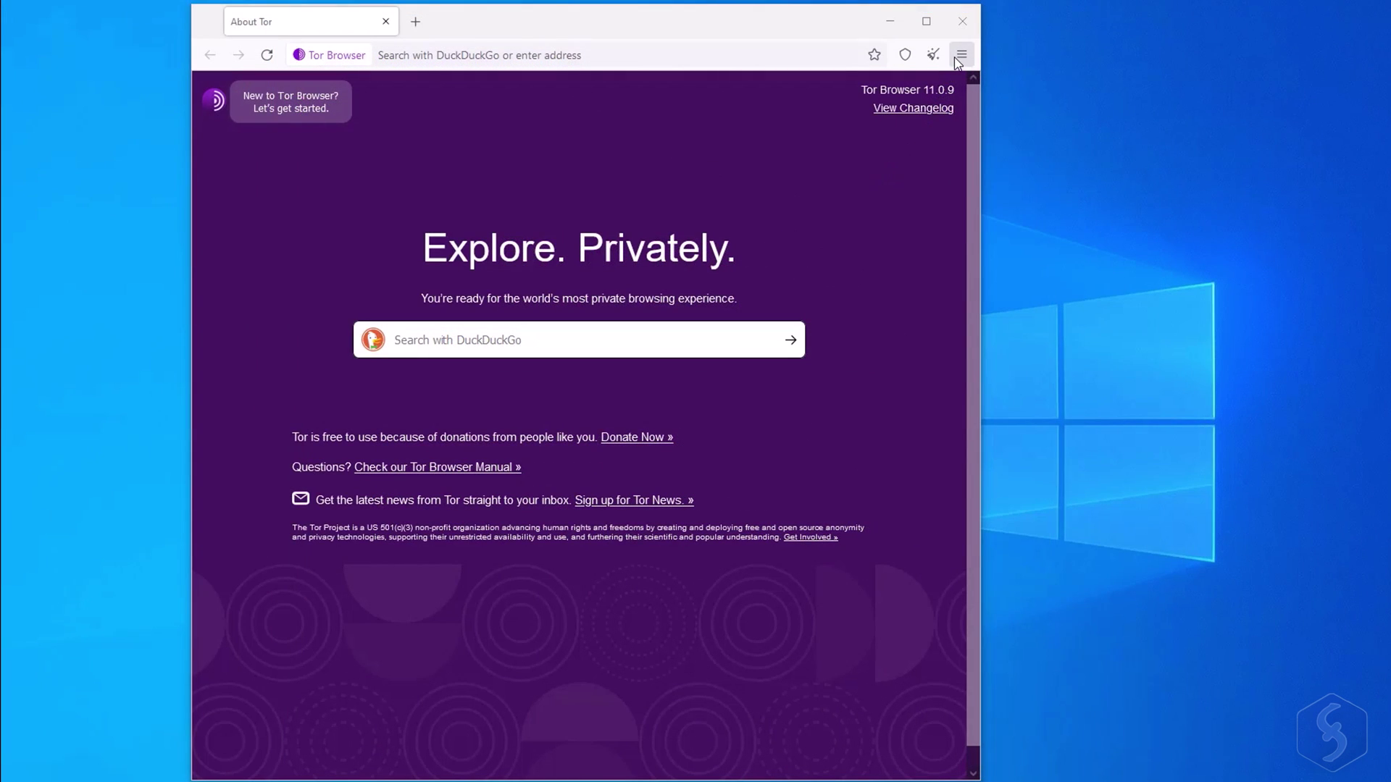
{"action": "left_click", "coordinate": [957, 58]}
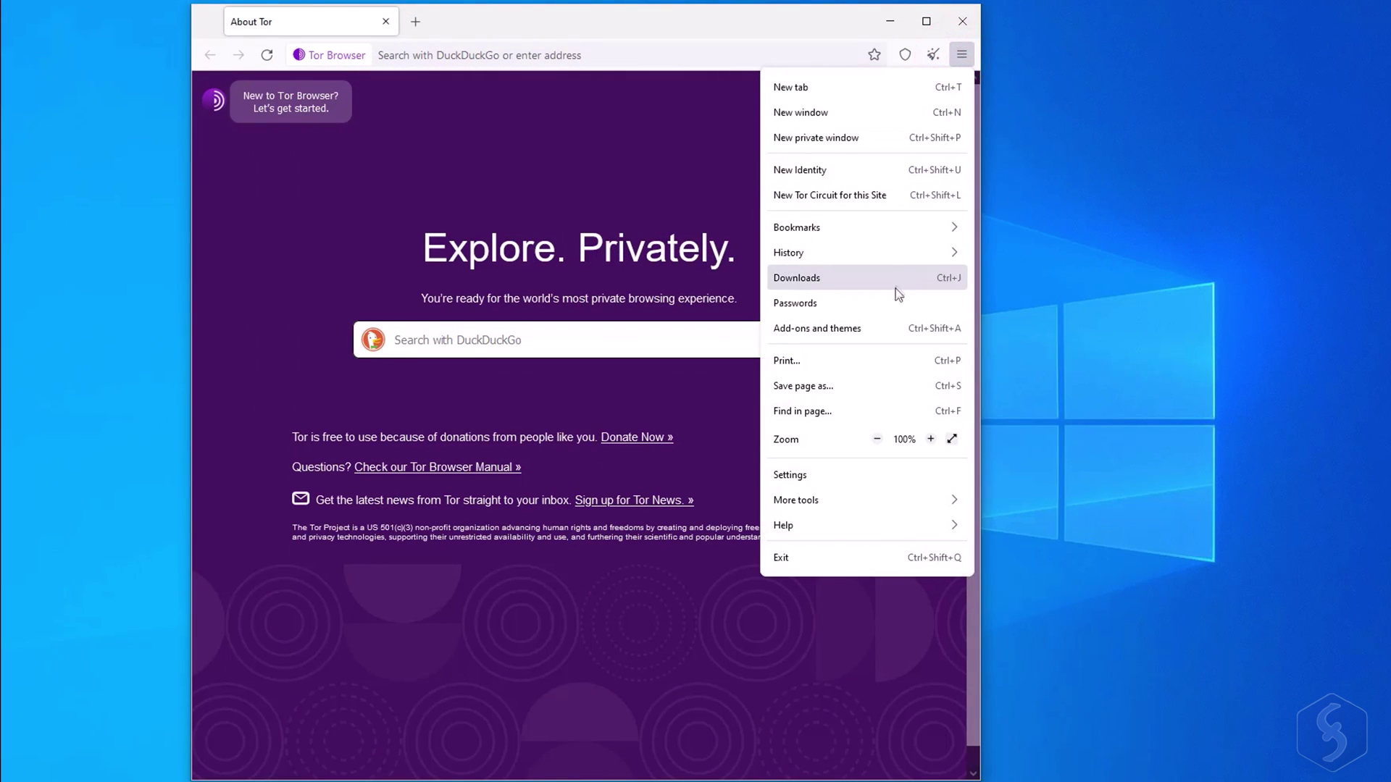
- View HTTPS Everywhere's general, advanced and update-channel options, then show NoScript's actions
{"action": "left_click", "coordinate": [880, 329]}
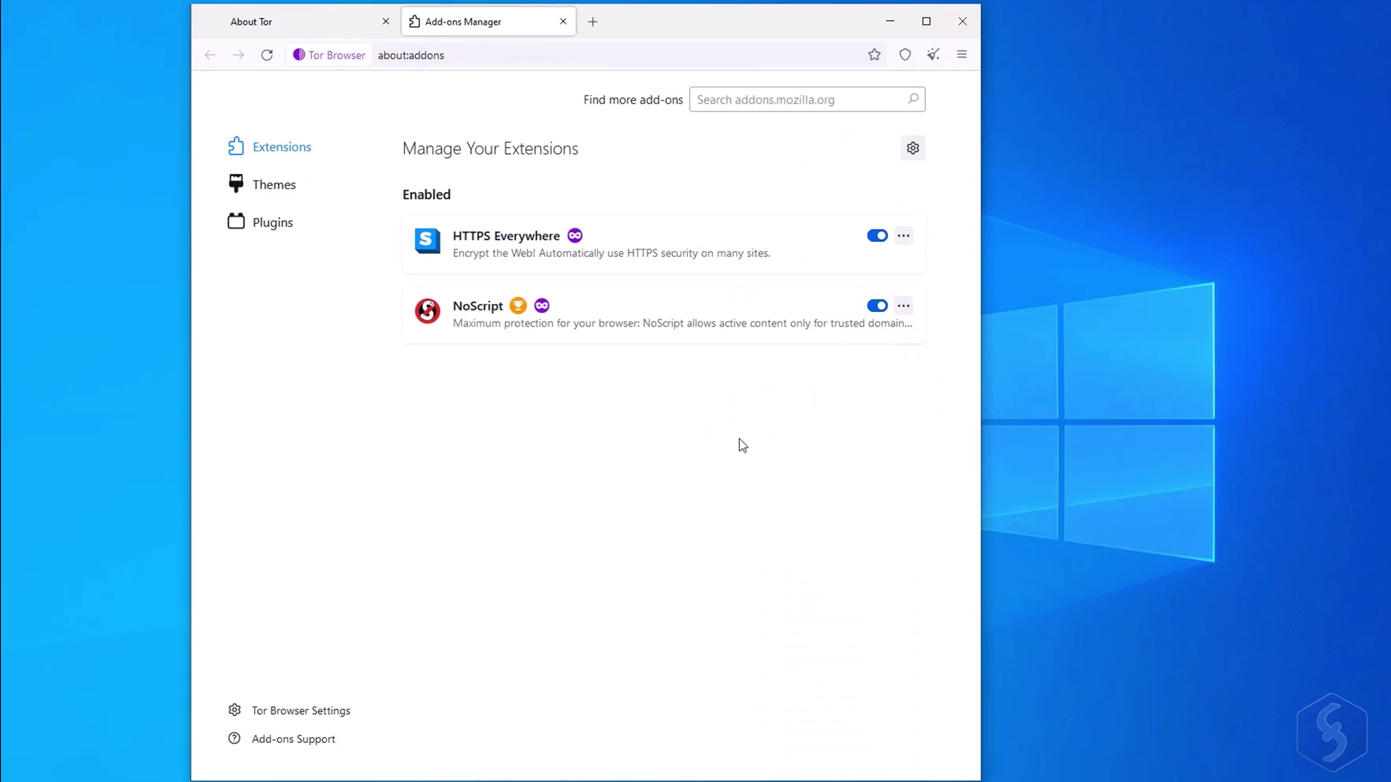
{"action": "left_click", "coordinate": [903, 235]}
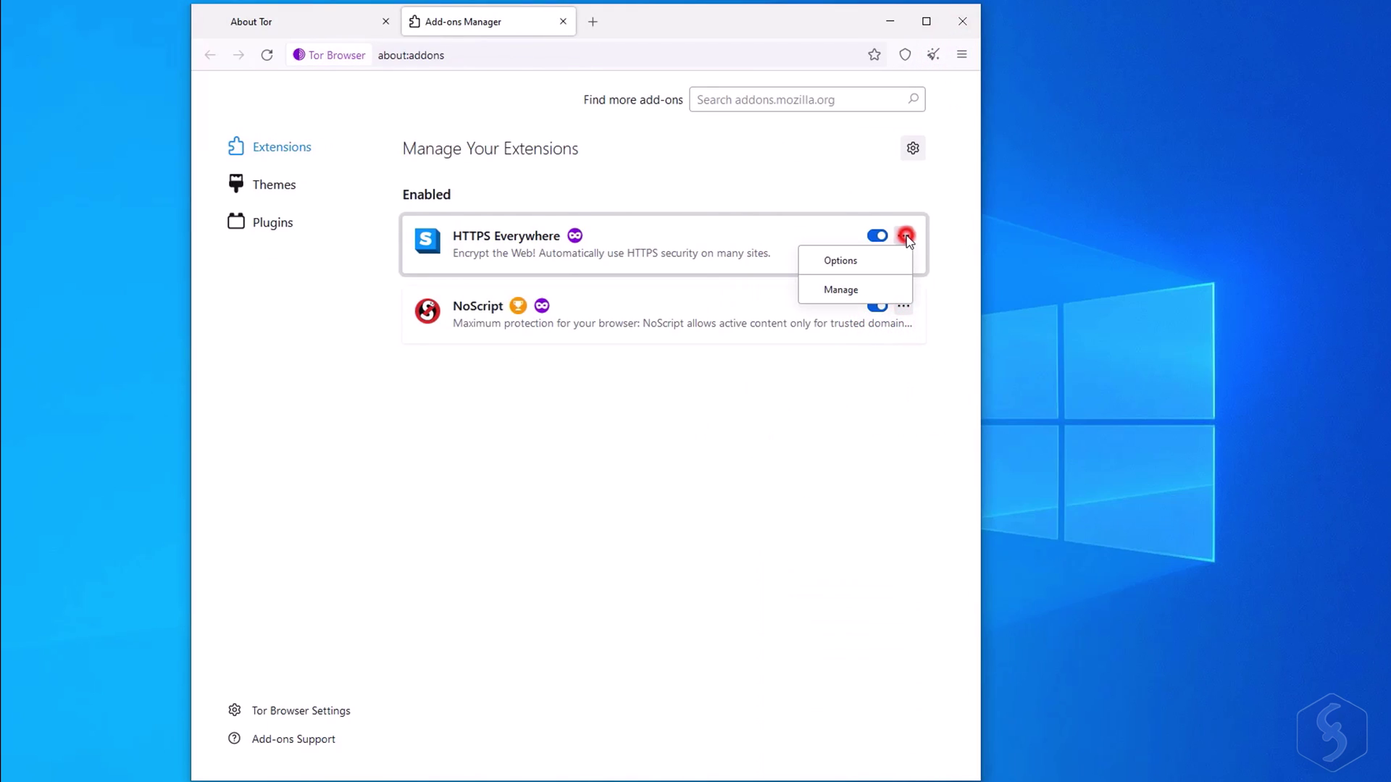
{"action": "left_click", "coordinate": [870, 260]}
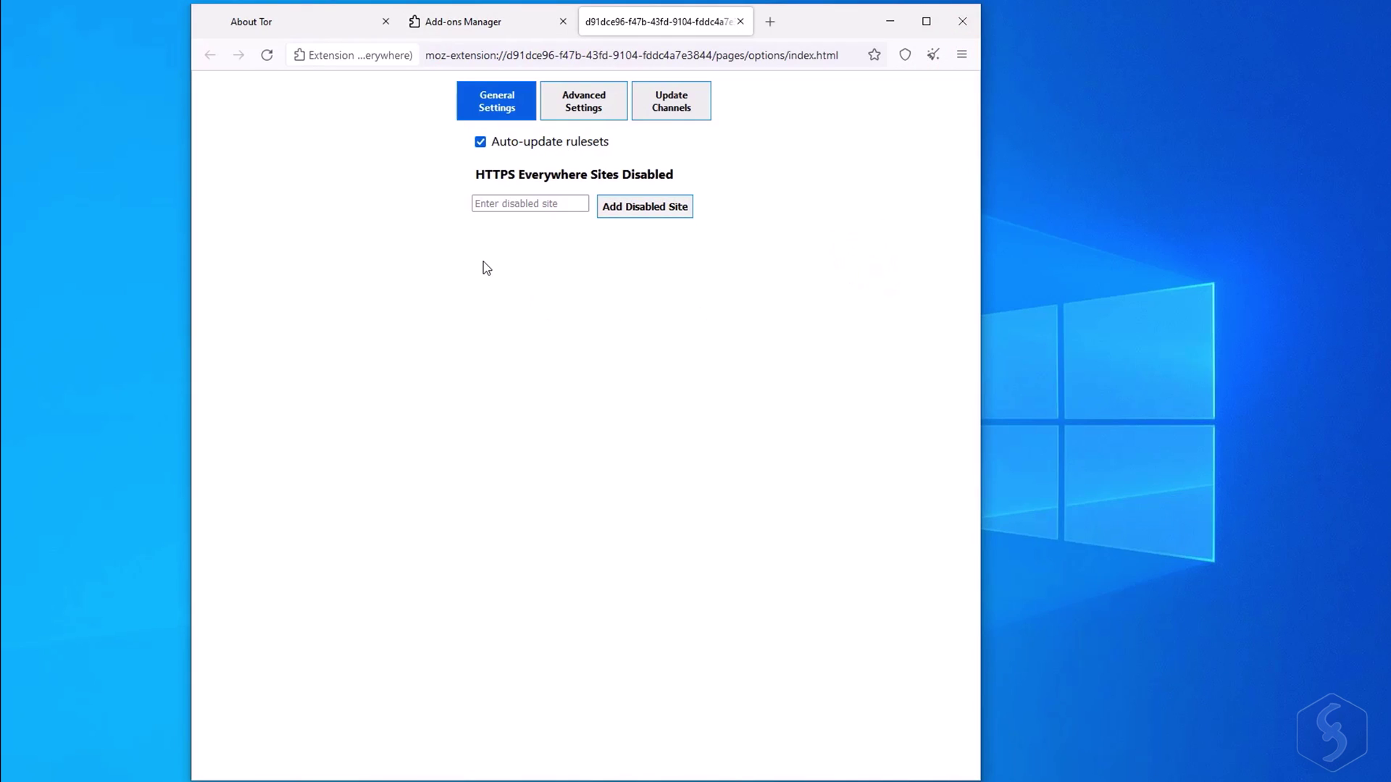
{"action": "left_click", "coordinate": [600, 116]}
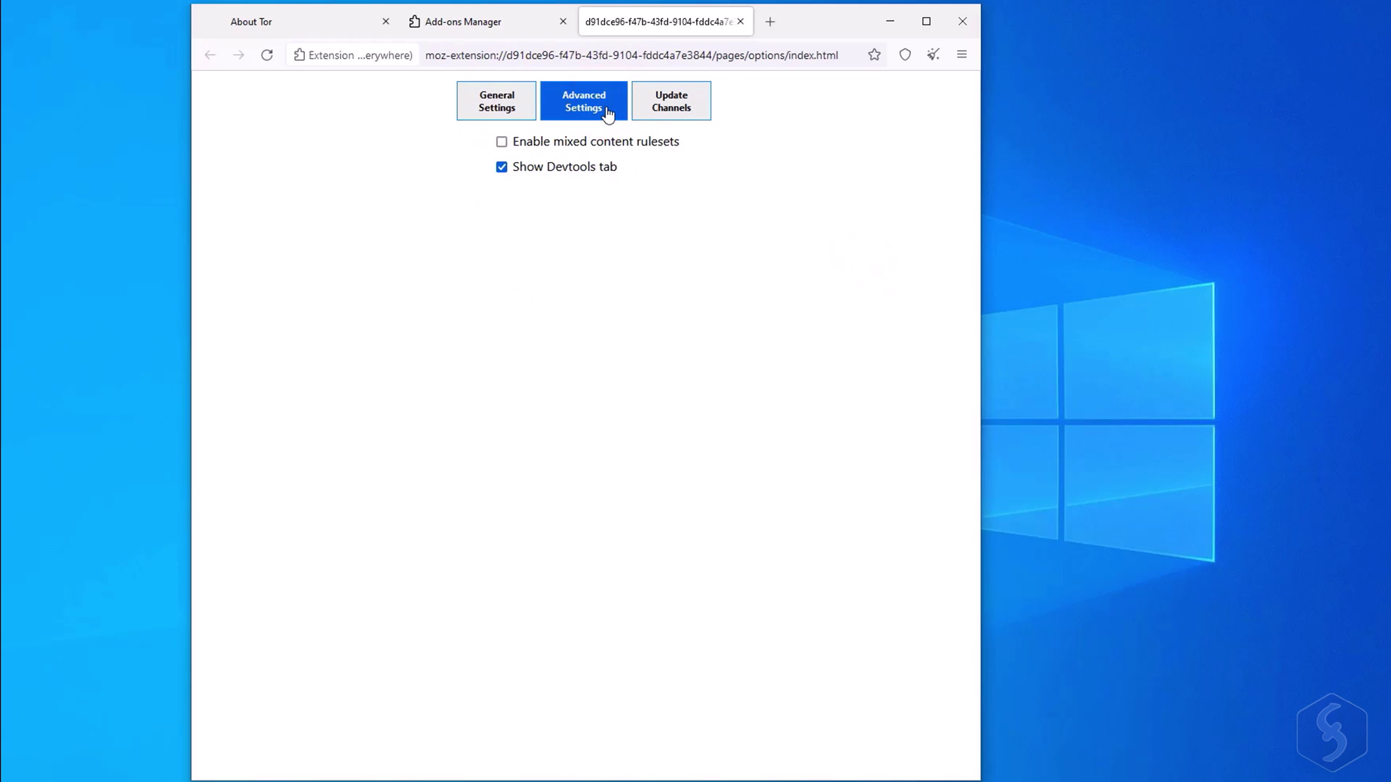
{"action": "left_click", "coordinate": [654, 105]}
{"action": "left_click", "coordinate": [513, 102]}
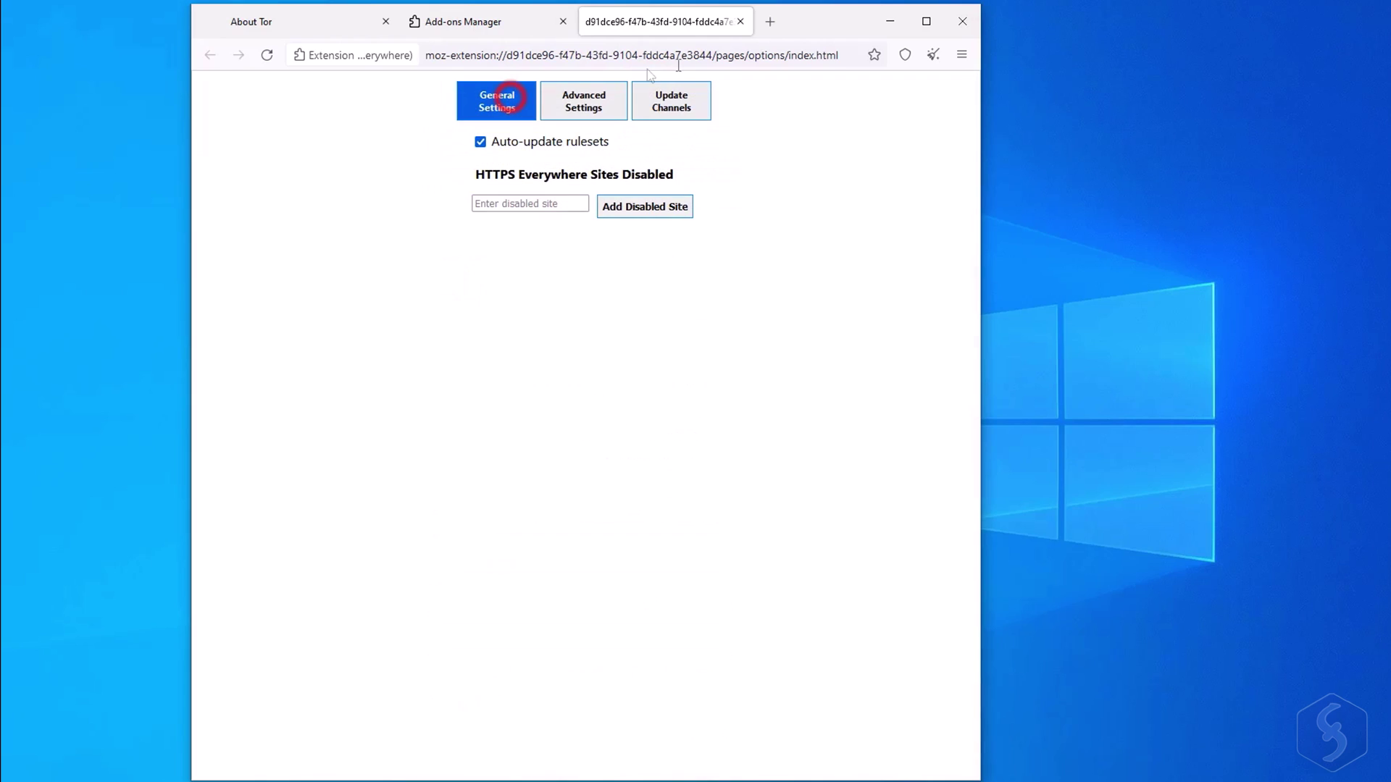
{"action": "left_click", "coordinate": [740, 21]}
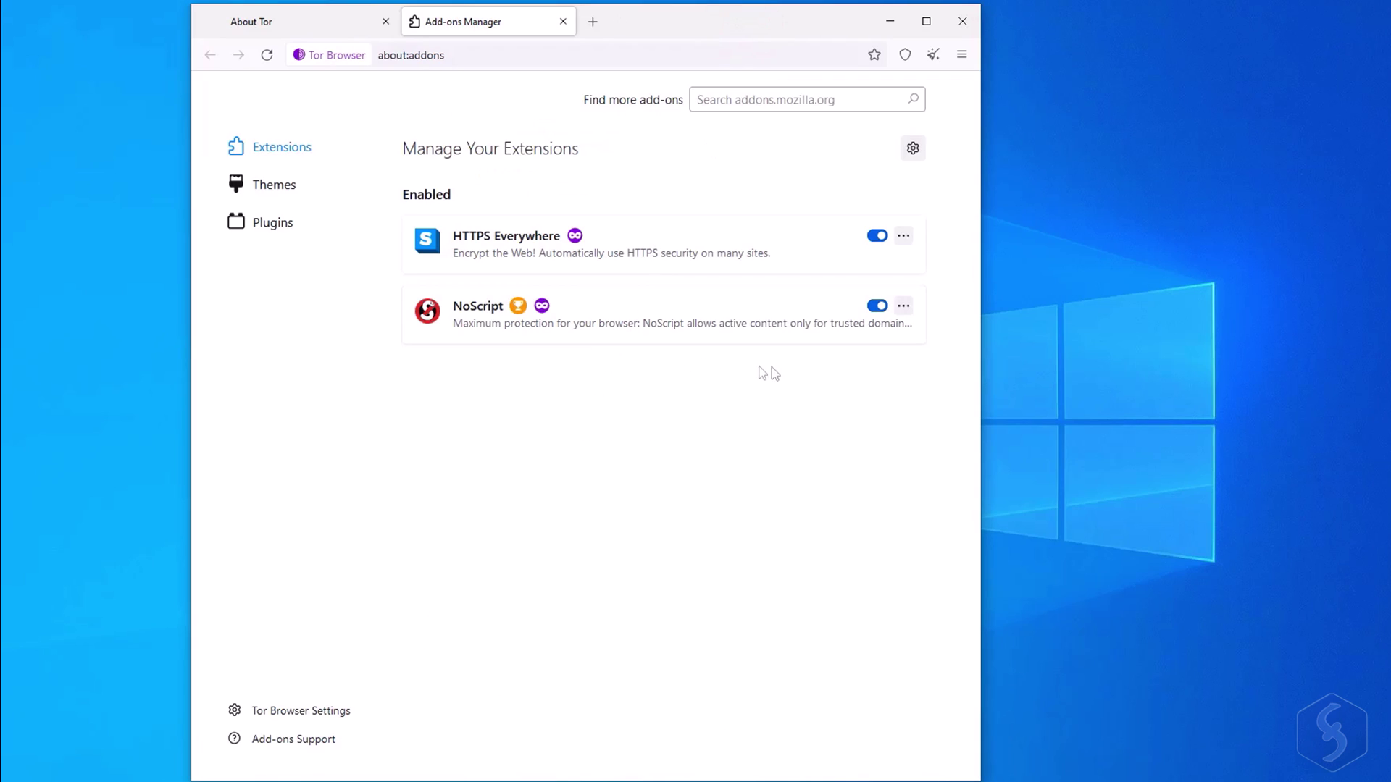
{"action": "left_click", "coordinate": [904, 305]}
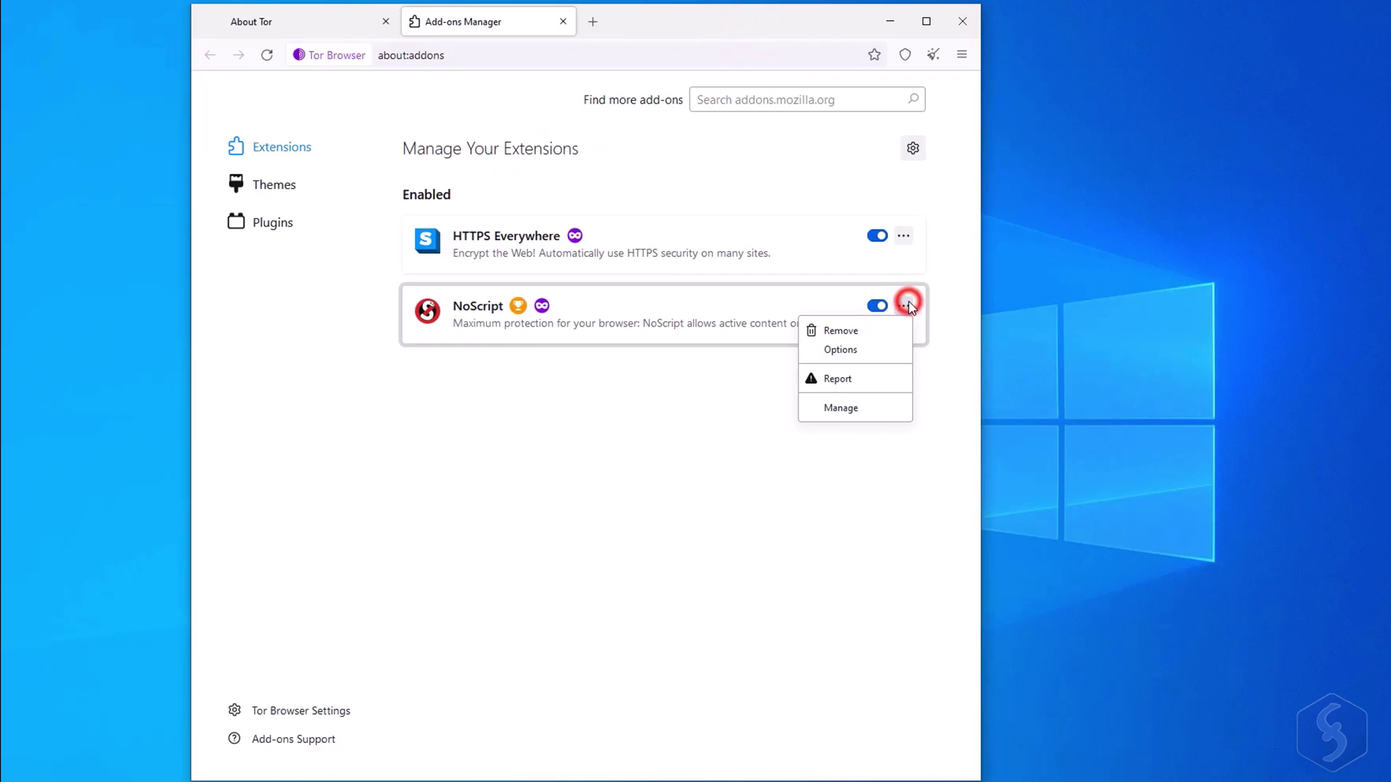
- Review NoScript's default settings, then bring up the main menu on About Tor
{"action": "left_click", "coordinate": [858, 354]}
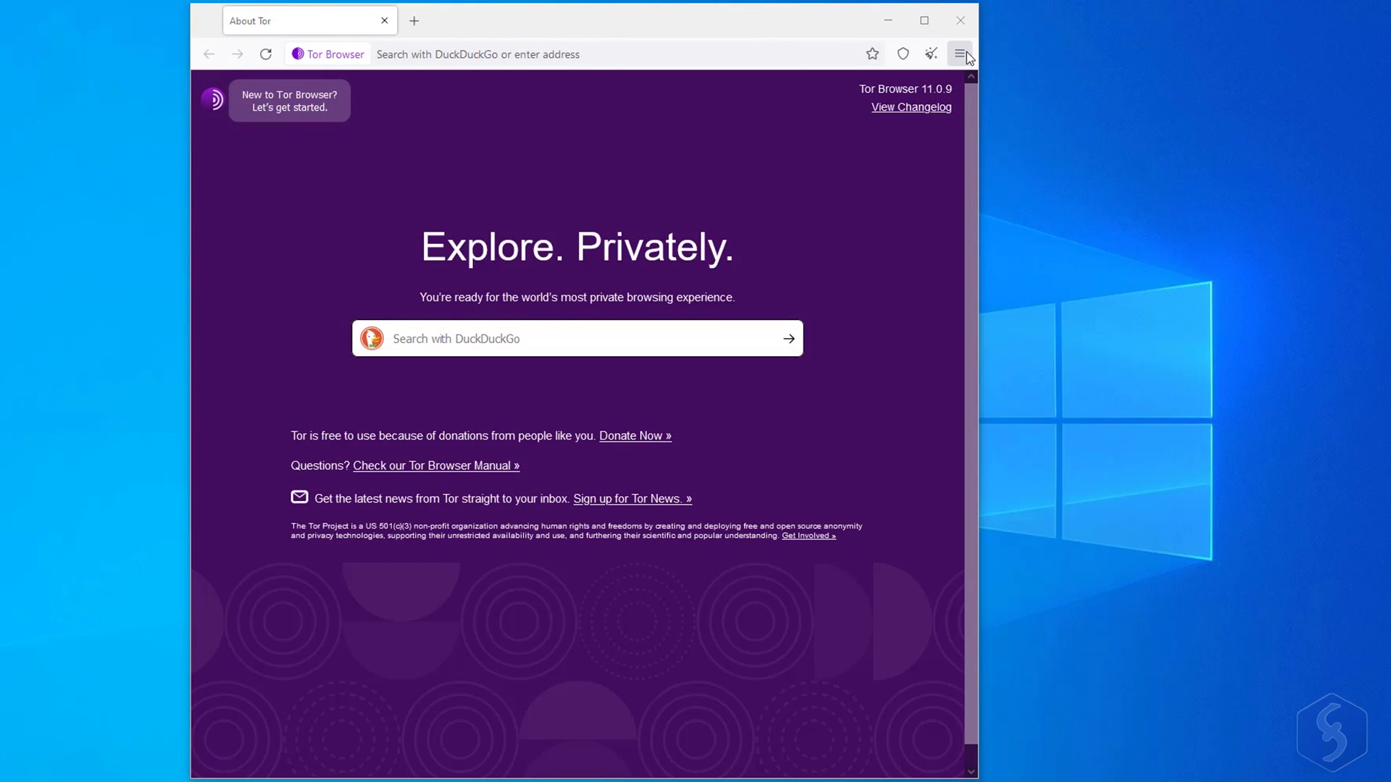
{"action": "left_click", "coordinate": [961, 53]}
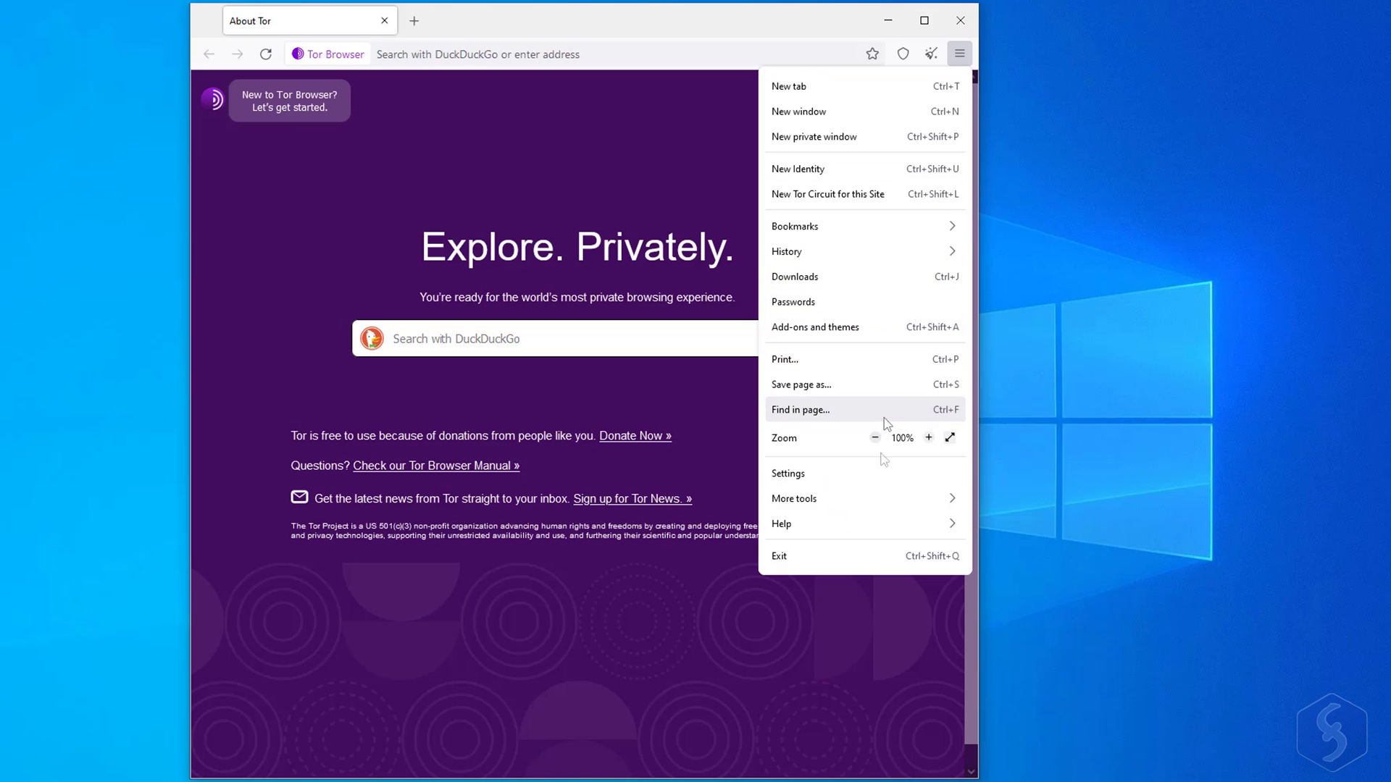
- Glance at the Help choices, then open Settings on the General preferences
{"action": "left_click", "coordinate": [816, 522]}
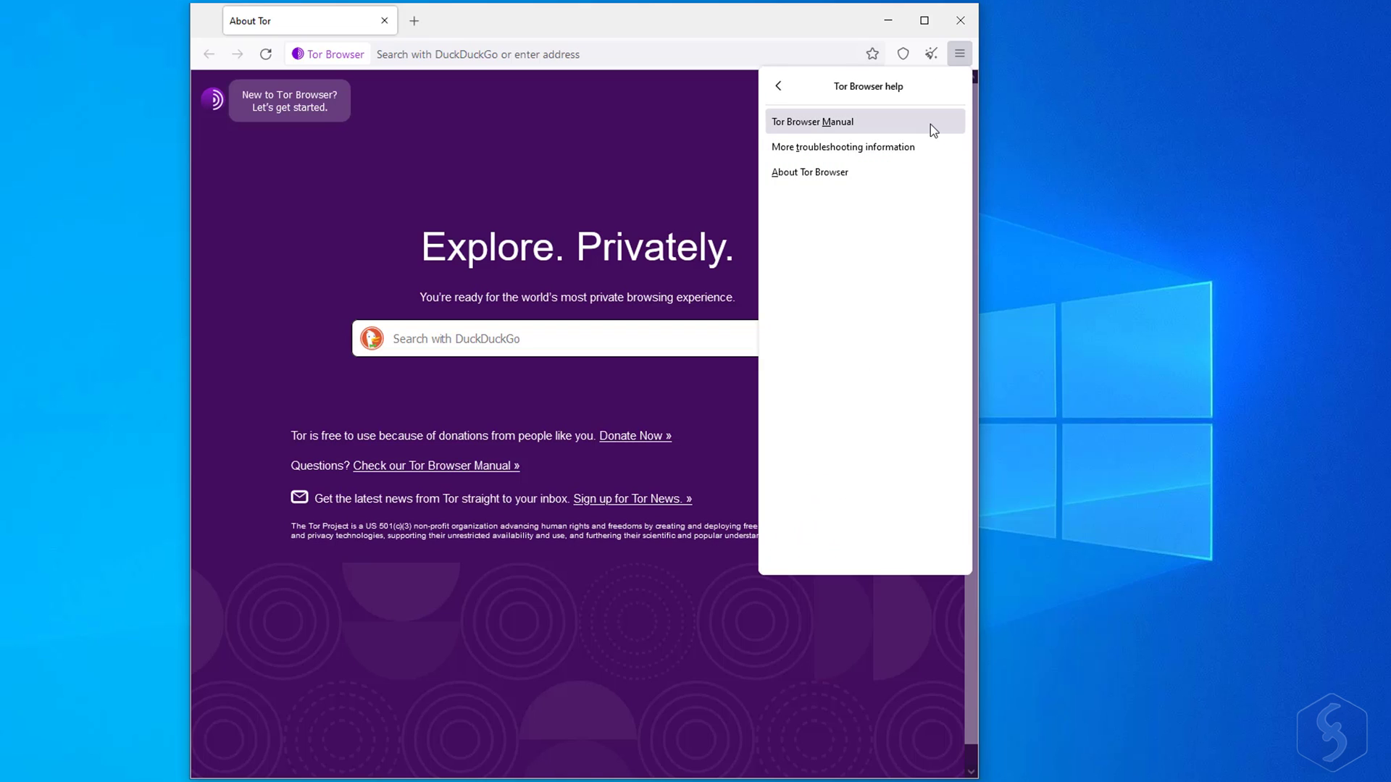
{"action": "left_click", "coordinate": [780, 85]}
{"action": "left_click", "coordinate": [957, 472]}
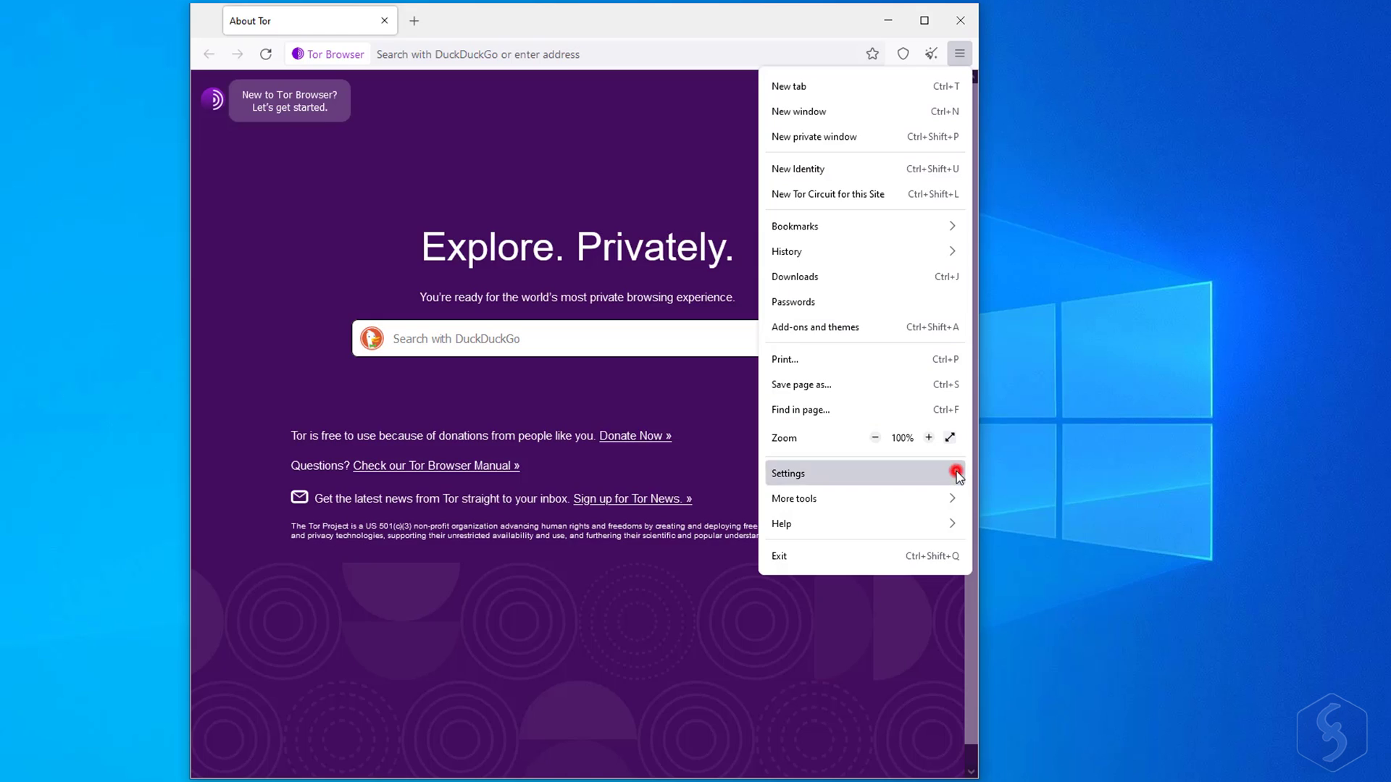
{"action": "scroll", "coordinate": [740, 488], "scroll_direction": "down", "scroll_amount": 4}
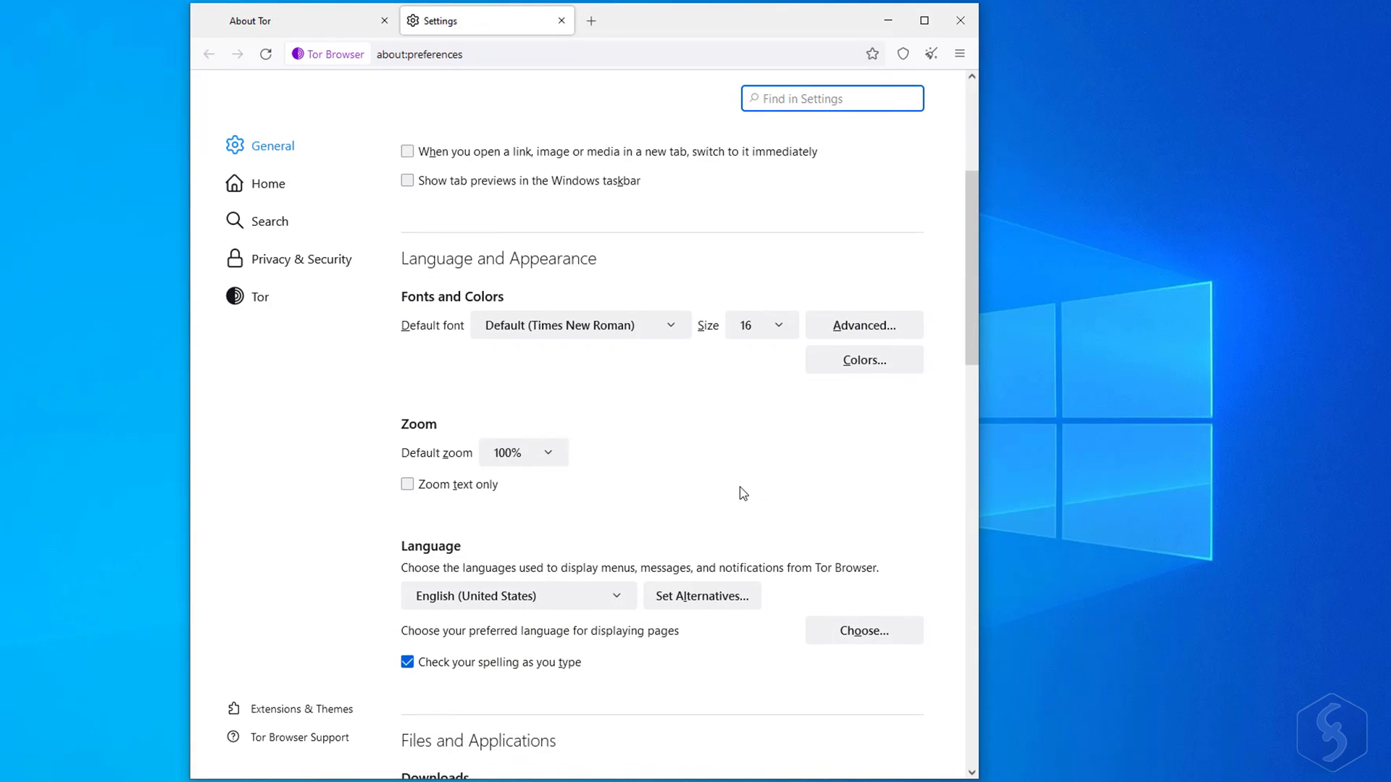
- View Home, Search and Privacy & Security settings, then try the .onion address in Pale Moon
{"action": "scroll", "coordinate": [741, 487], "scroll_direction": "down", "scroll_amount": 10}
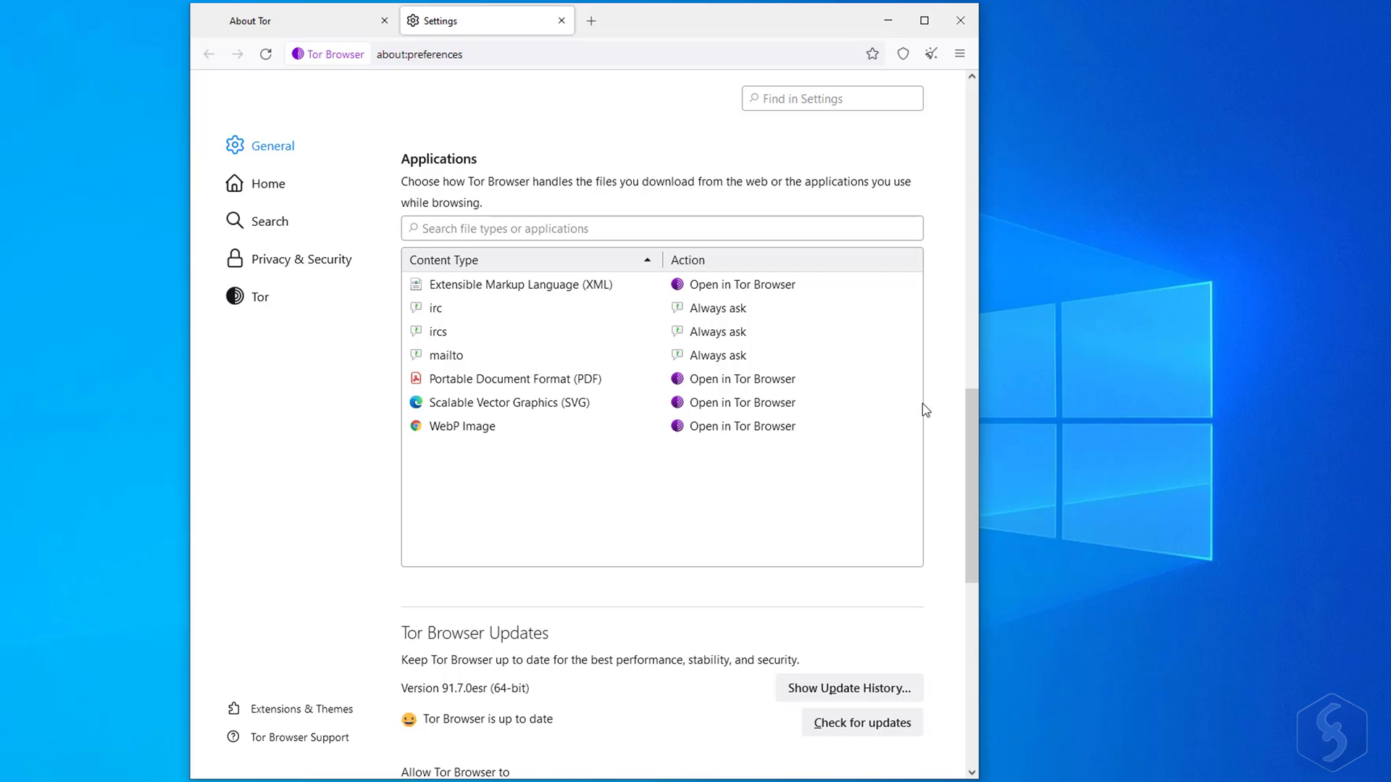
{"action": "left_click", "coordinate": [307, 184]}
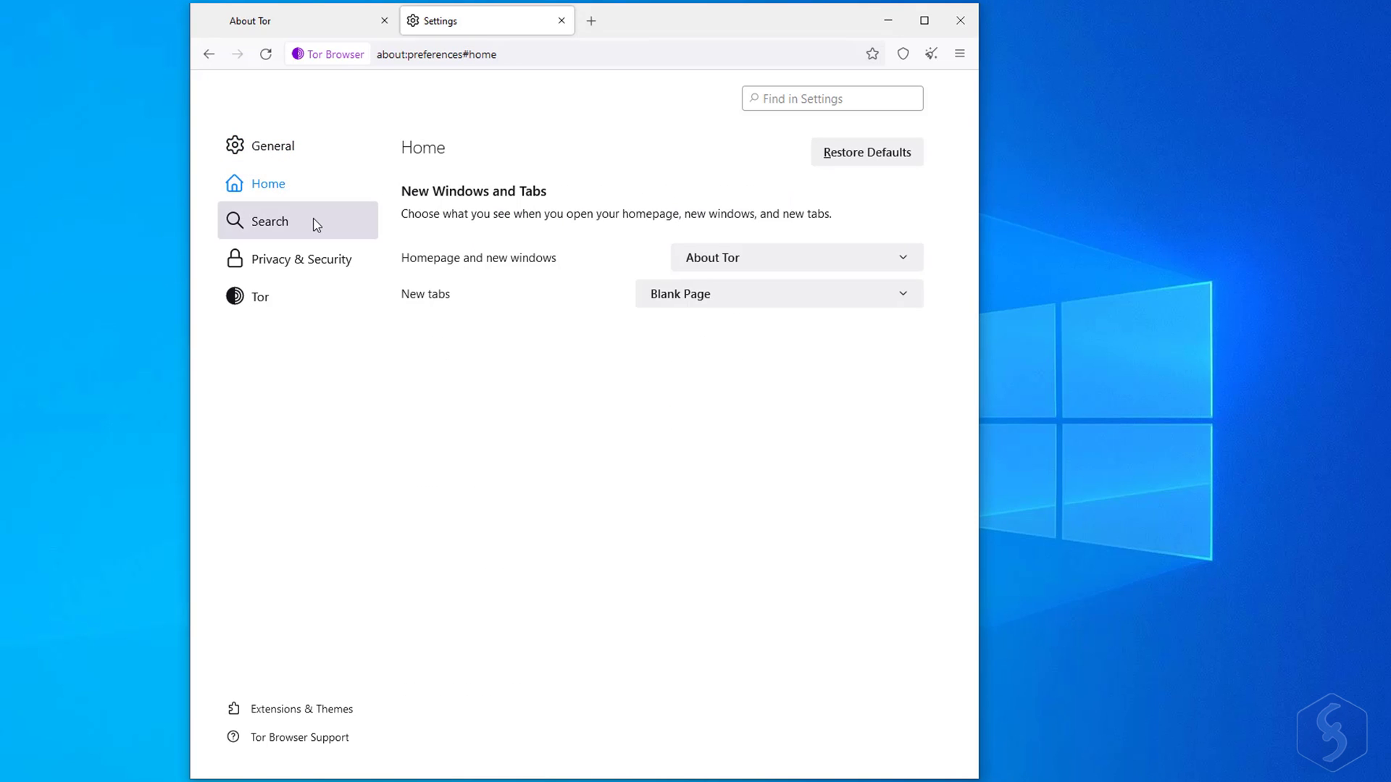
{"action": "left_click", "coordinate": [316, 221]}
{"action": "left_click", "coordinate": [328, 259]}
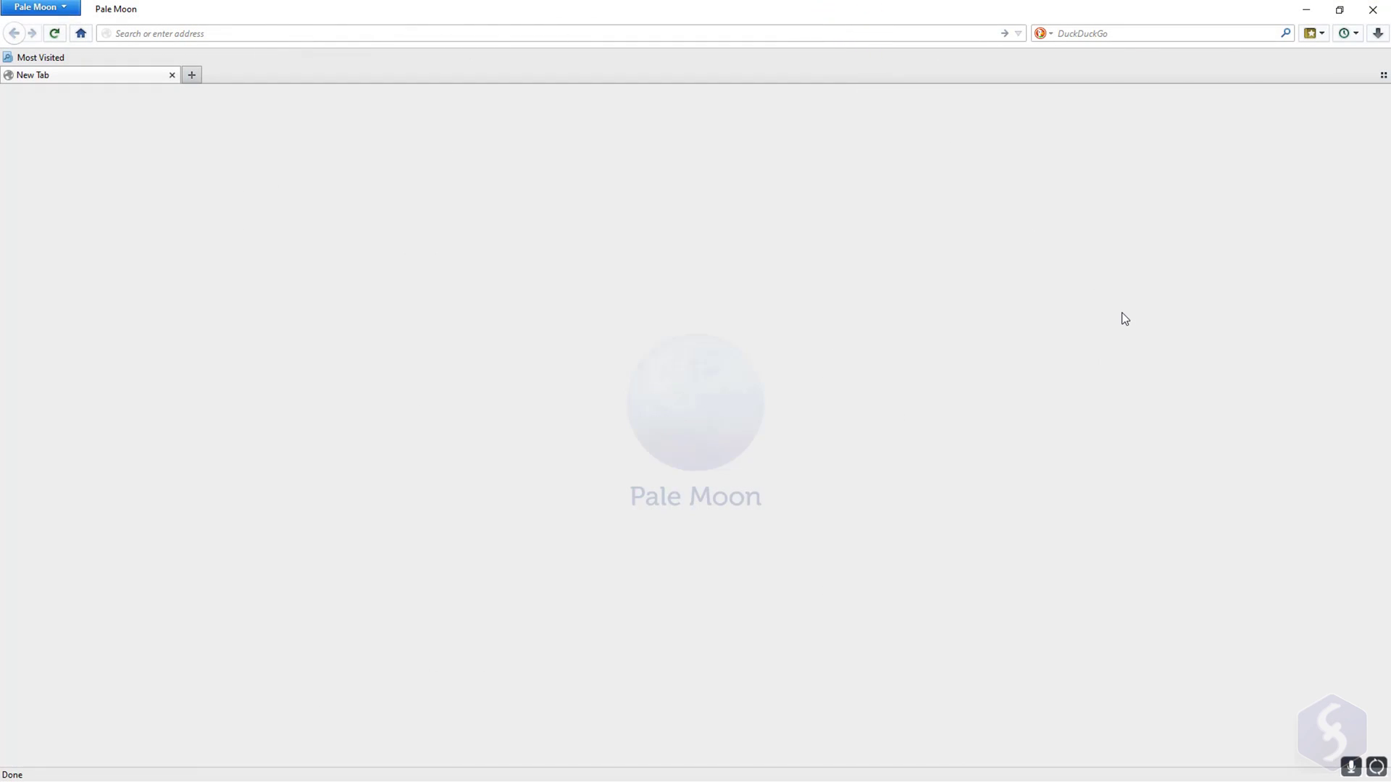
{"action": "type", "text": "http://2gzyxa5ihm7nsggfxnu52rck2vv4rvmdlkiu3zzui5du4xyclen53wid.onion/download/index.html"}
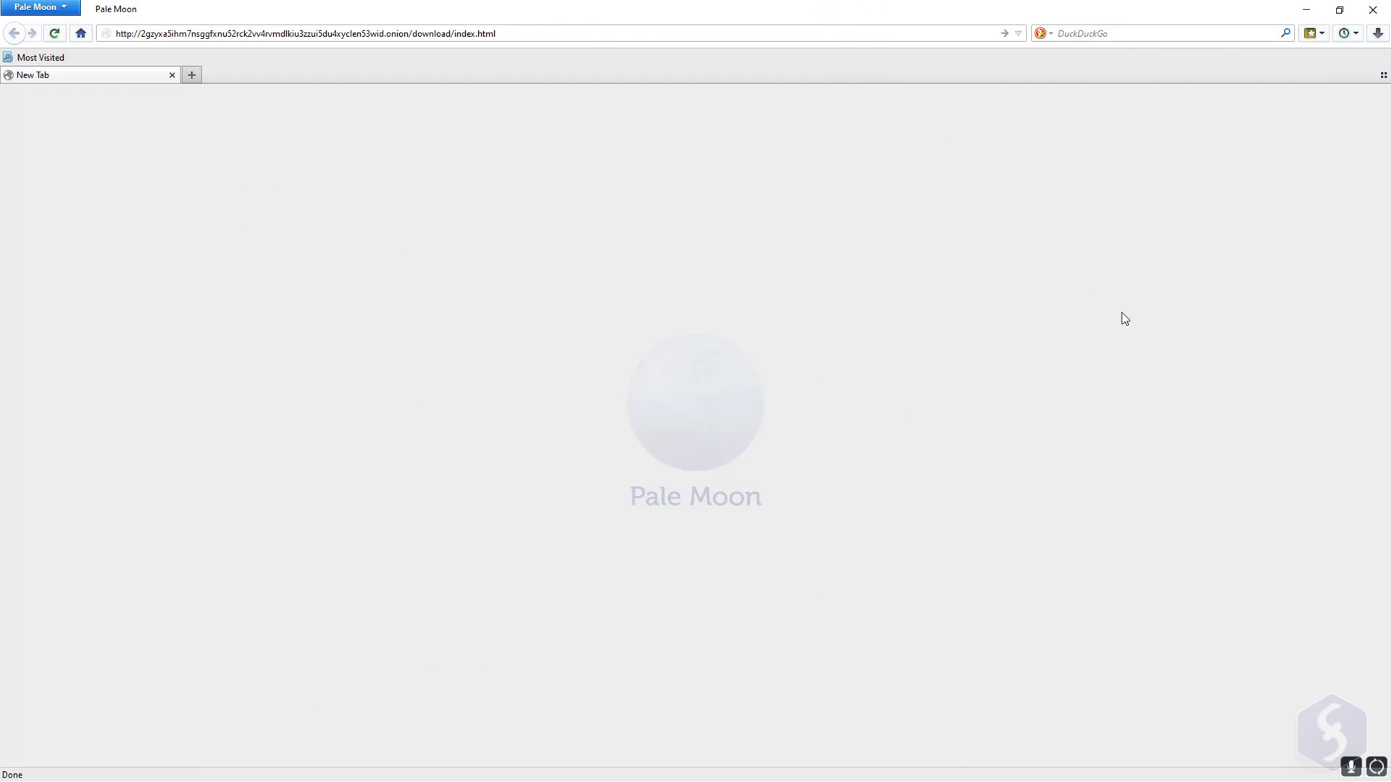
{"action": "key", "text": "Return"}
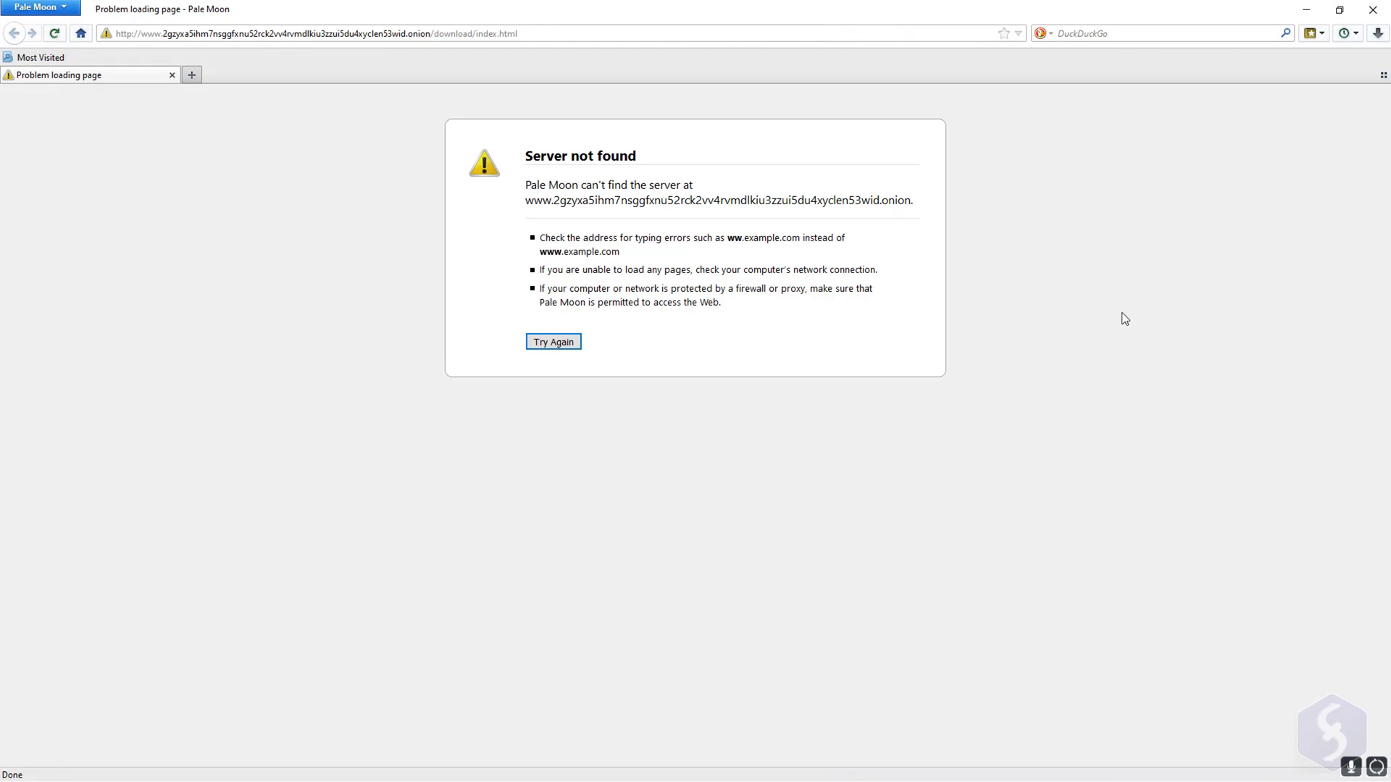
- Load the Tor download page from its pasted .onion address, then switch the manual to its .onion version
{"action": "type", "text": "http://2gzyxa5ihm7nsggfxnu52rck2vv4rvmdlkiu3zzui5du4xyclen53wid.onion/download/index.html"}
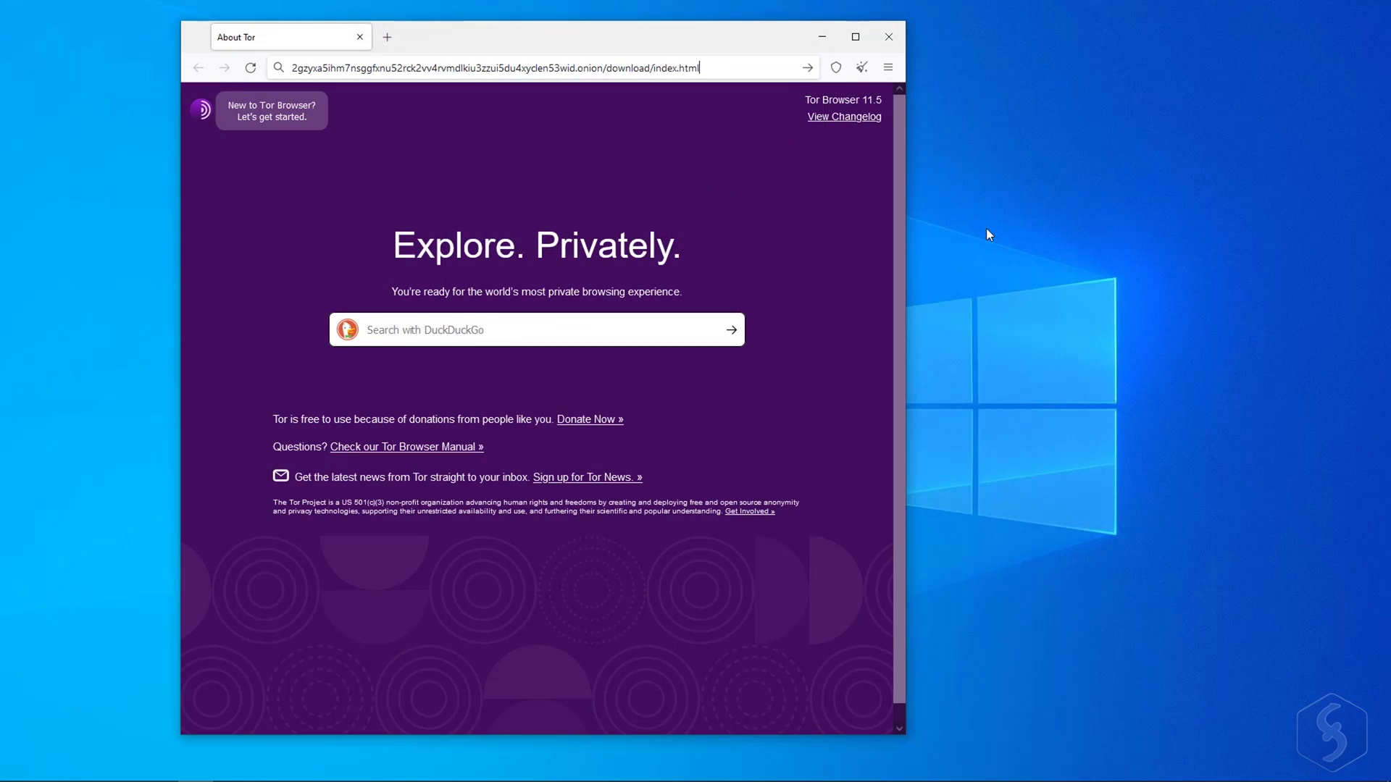
{"action": "key", "text": "Return"}
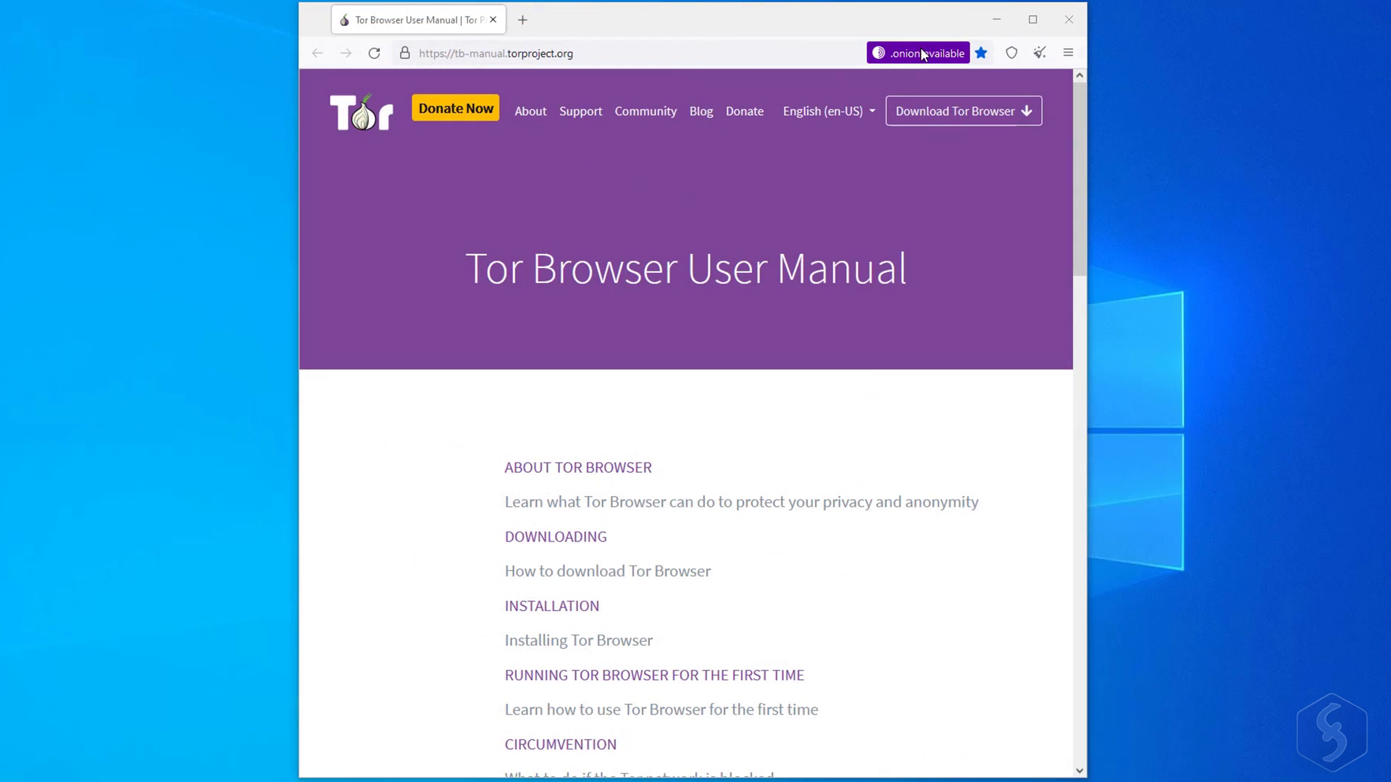
{"action": "left_click", "coordinate": [921, 52]}
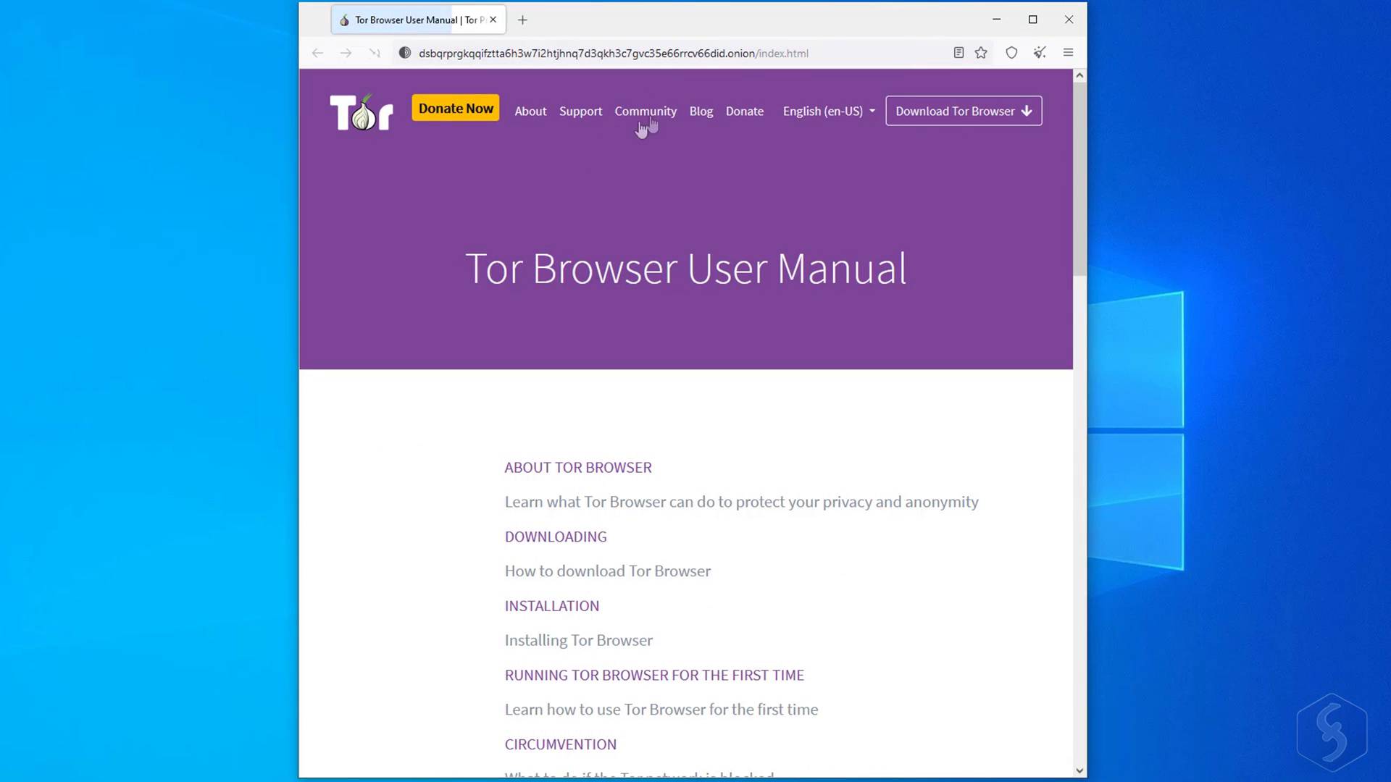
{"action": "left_click", "coordinate": [834, 54]}
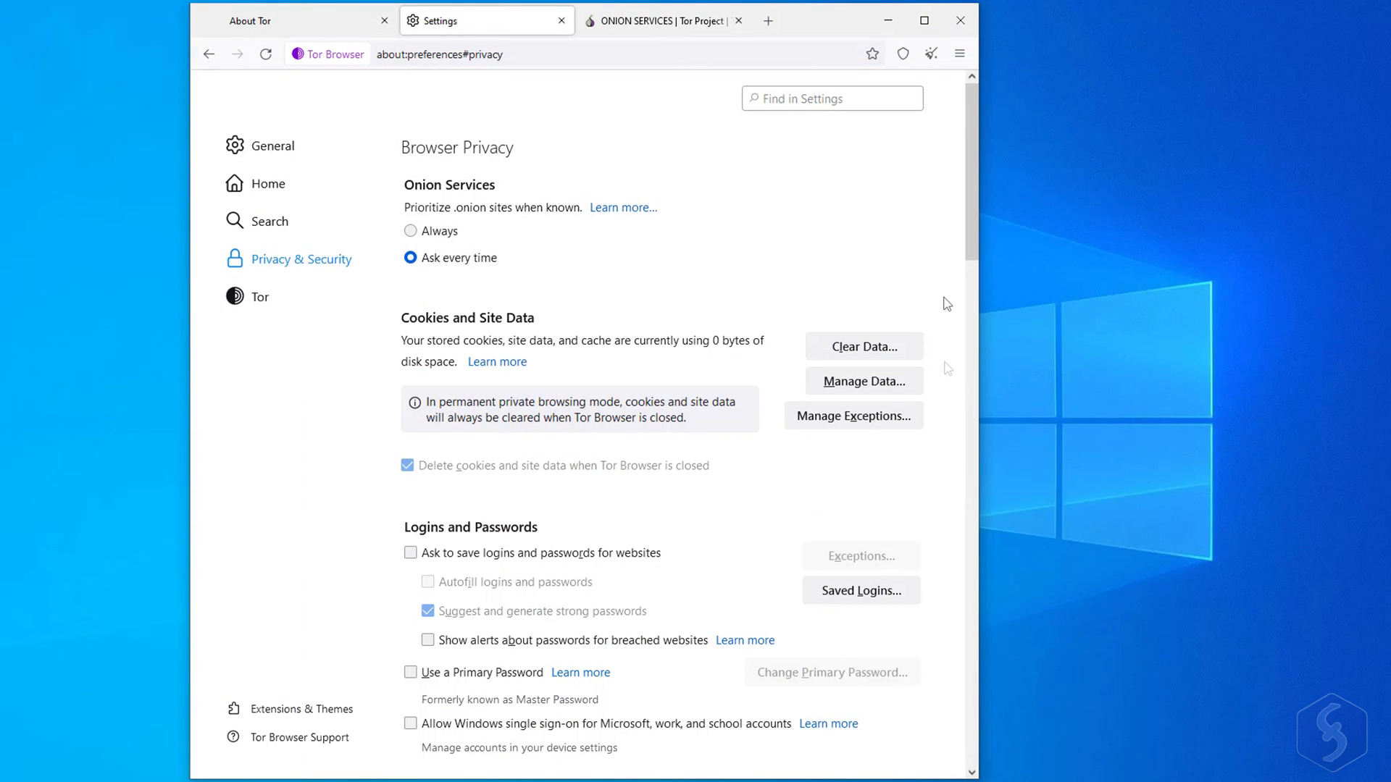
{"action": "scroll", "coordinate": [947, 303], "scroll_direction": "down", "scroll_amount": 3}
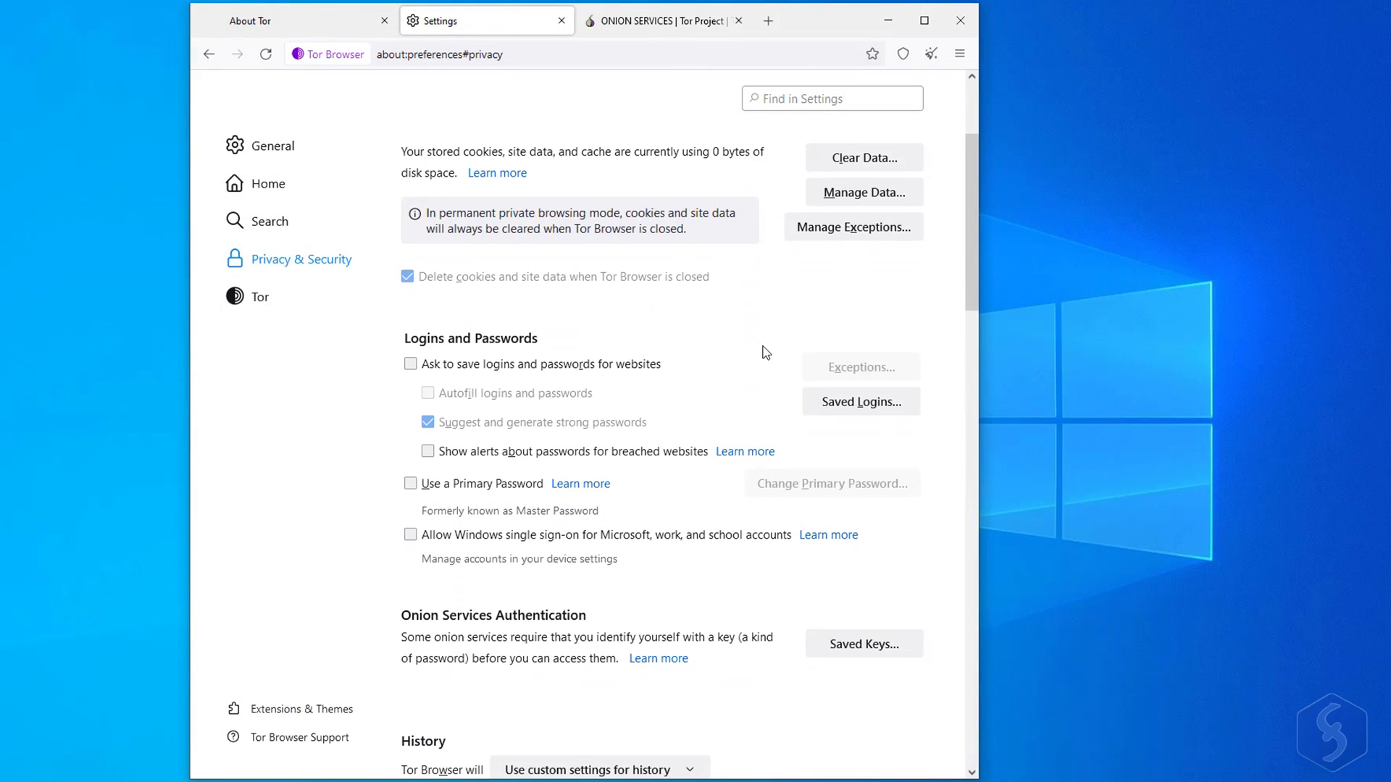
{"action": "scroll", "coordinate": [765, 361], "scroll_direction": "down", "scroll_amount": 3}
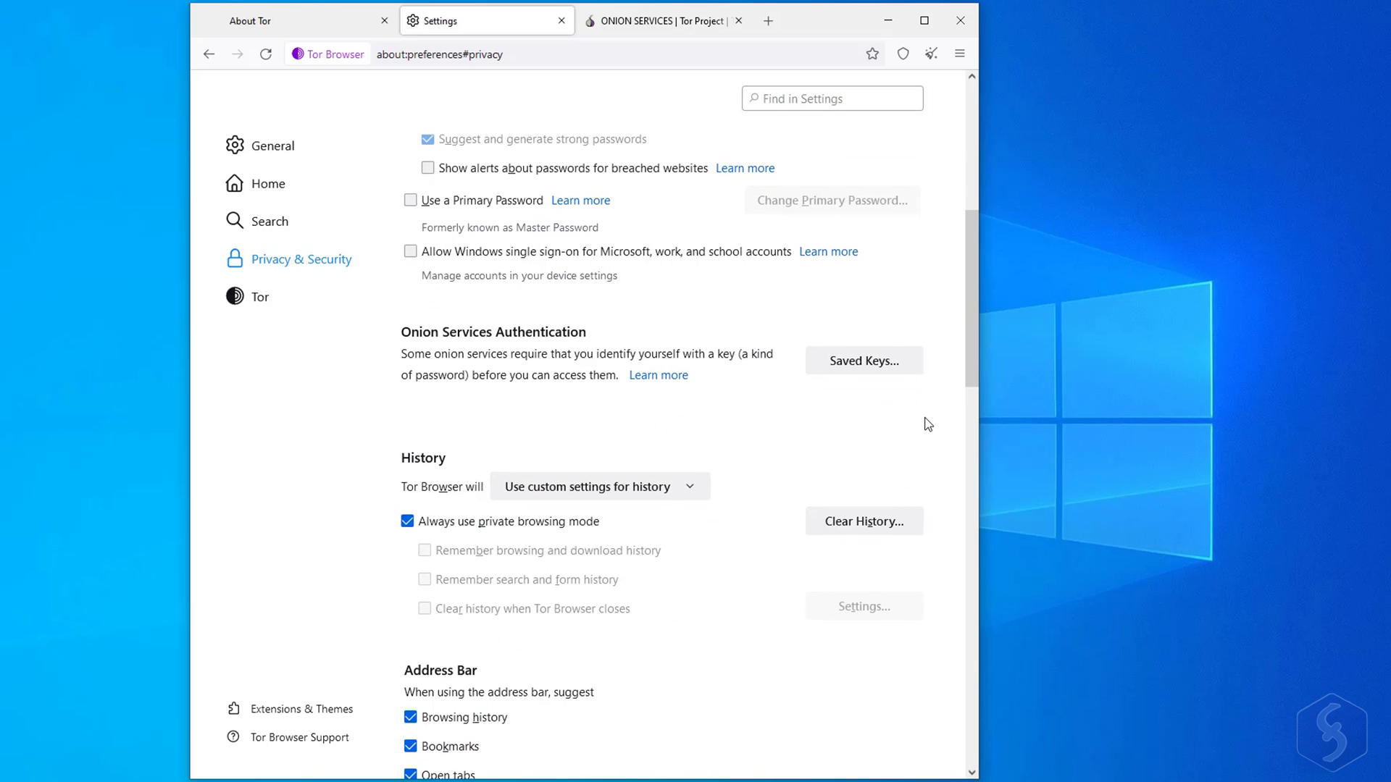
{"action": "left_click", "coordinate": [858, 363]}
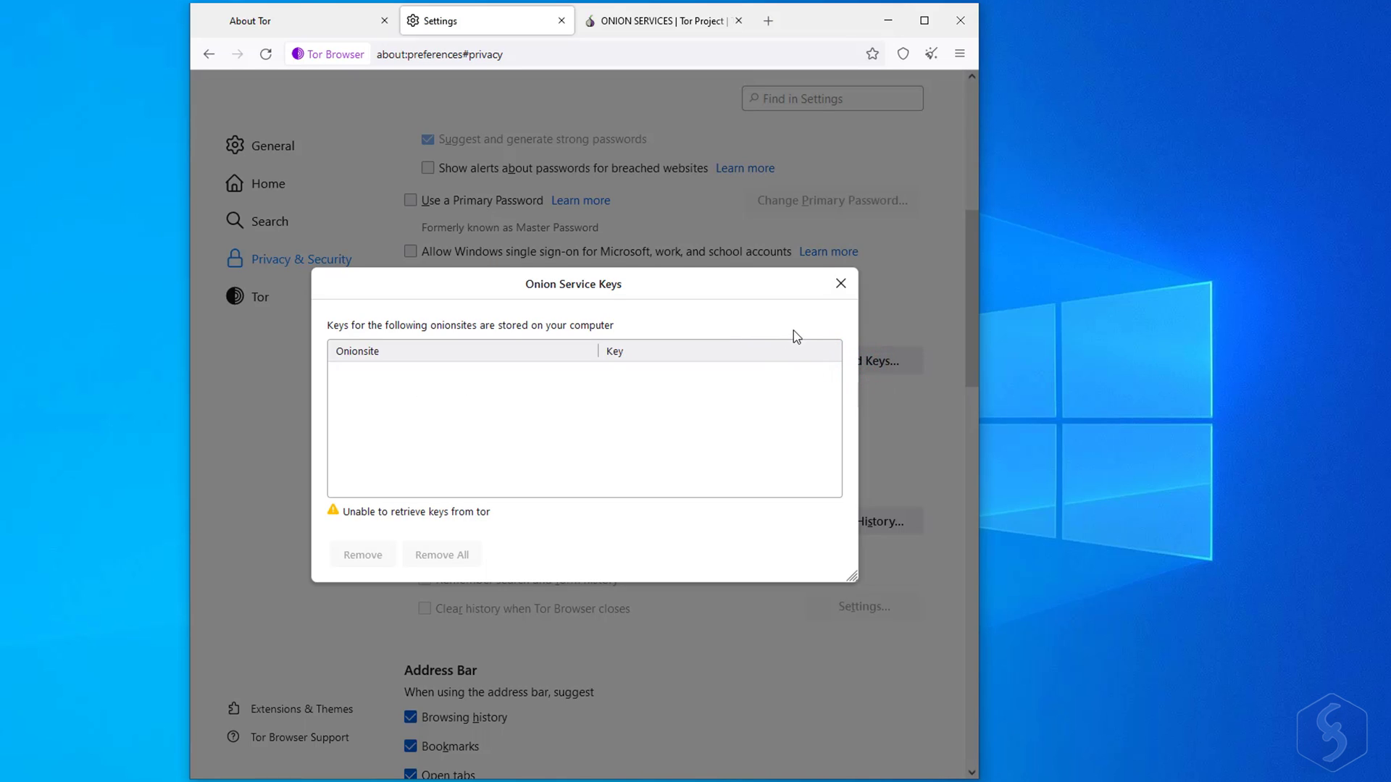
{"action": "left_click", "coordinate": [841, 283]}
{"action": "scroll", "coordinate": [910, 393], "scroll_direction": "down", "scroll_amount": 2}
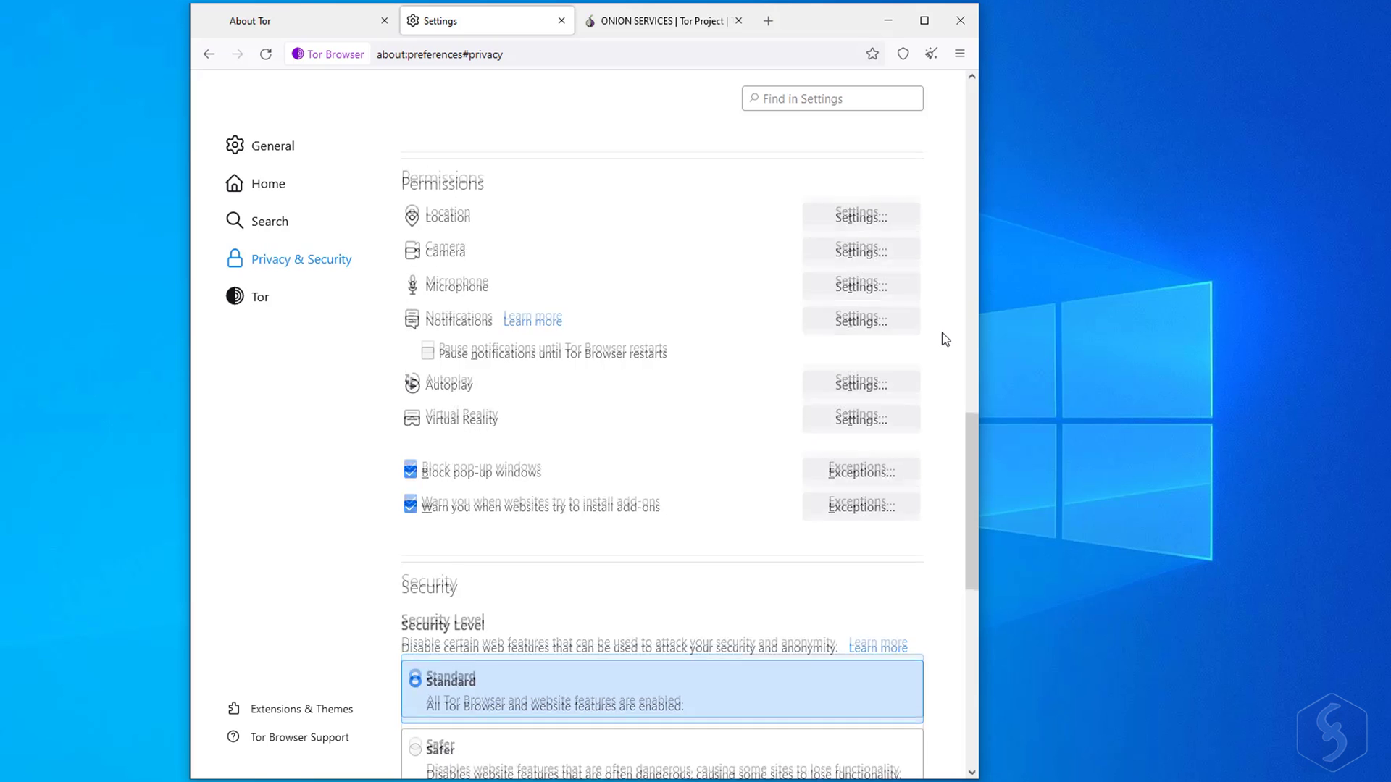
- Raise the security level from Safer to Safest
{"action": "scroll", "coordinate": [943, 329], "scroll_direction": "down", "scroll_amount": 4}
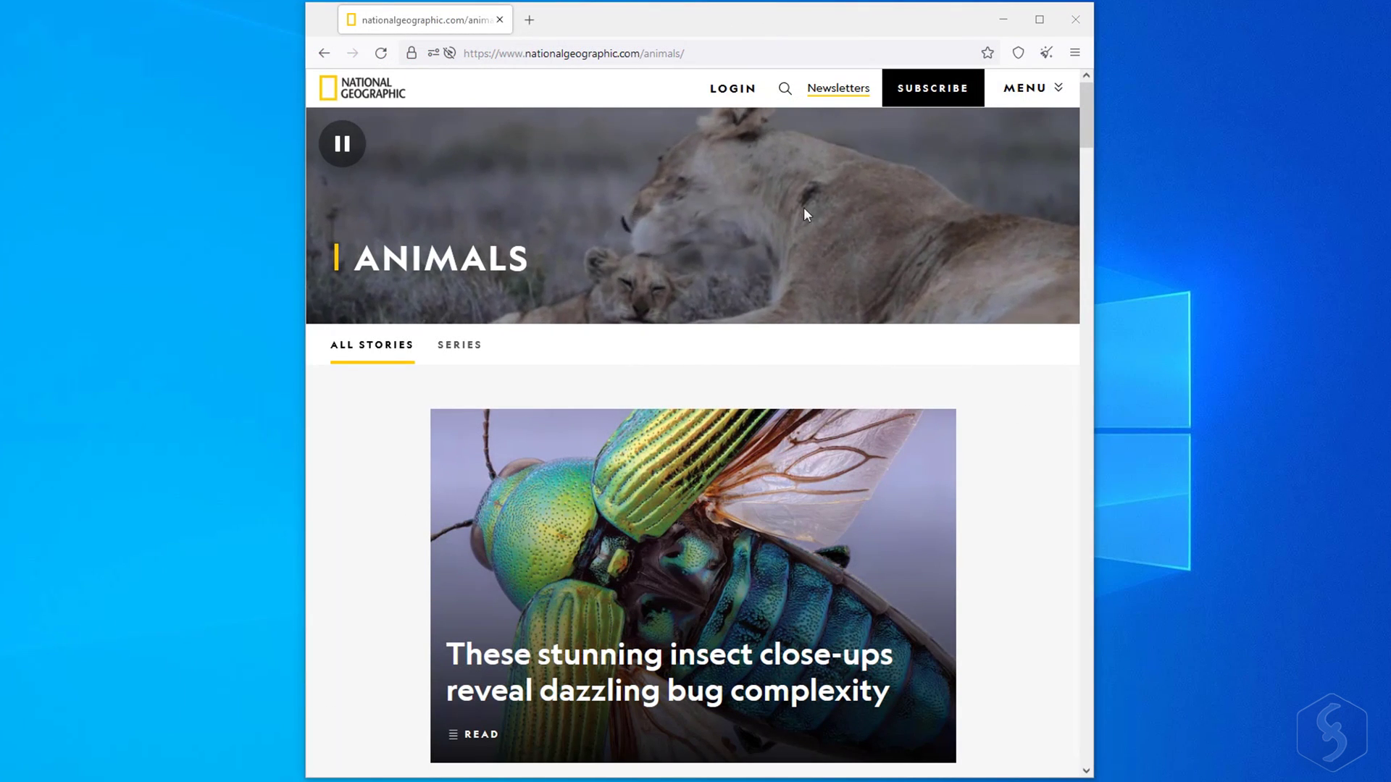
{"action": "scroll", "coordinate": [1008, 459], "scroll_direction": "down", "scroll_amount": 2}
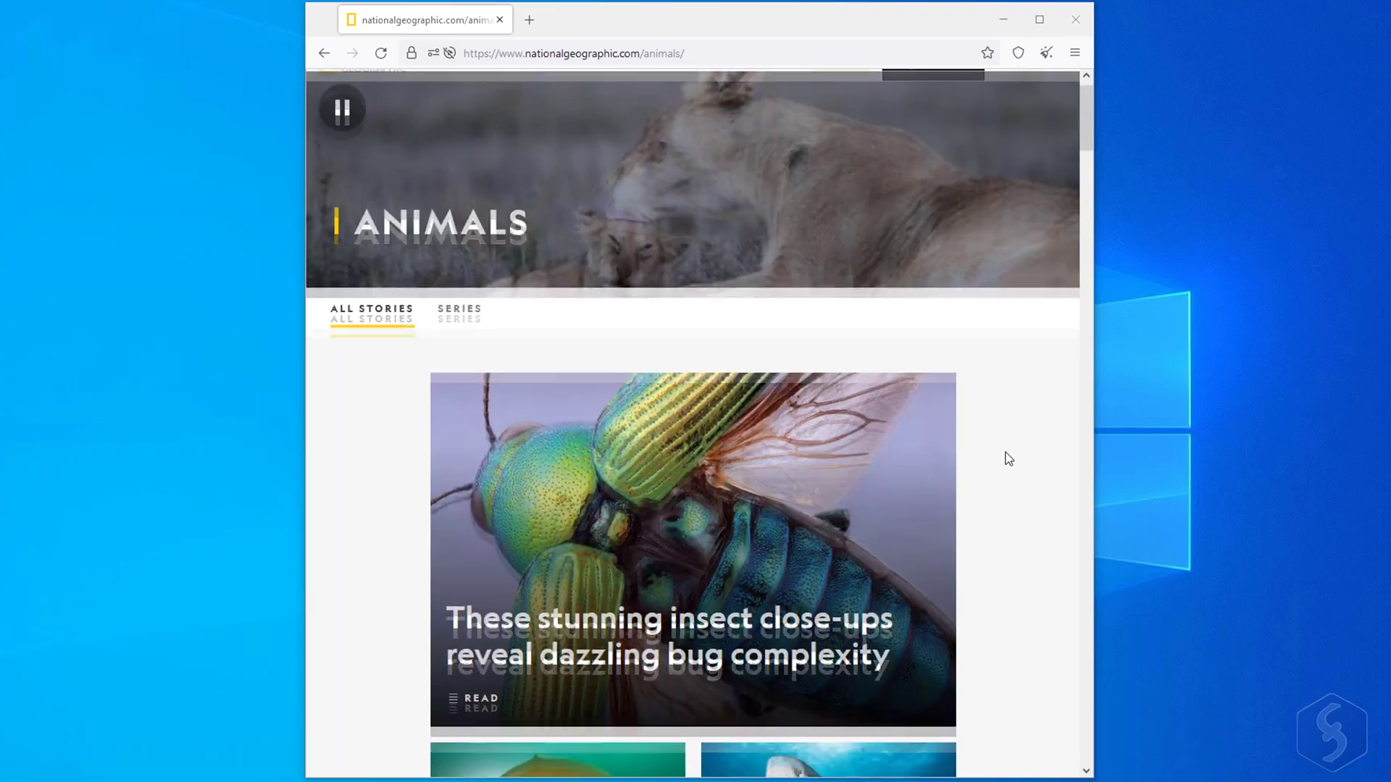
{"action": "scroll", "coordinate": [1009, 458], "scroll_direction": "down", "scroll_amount": 5}
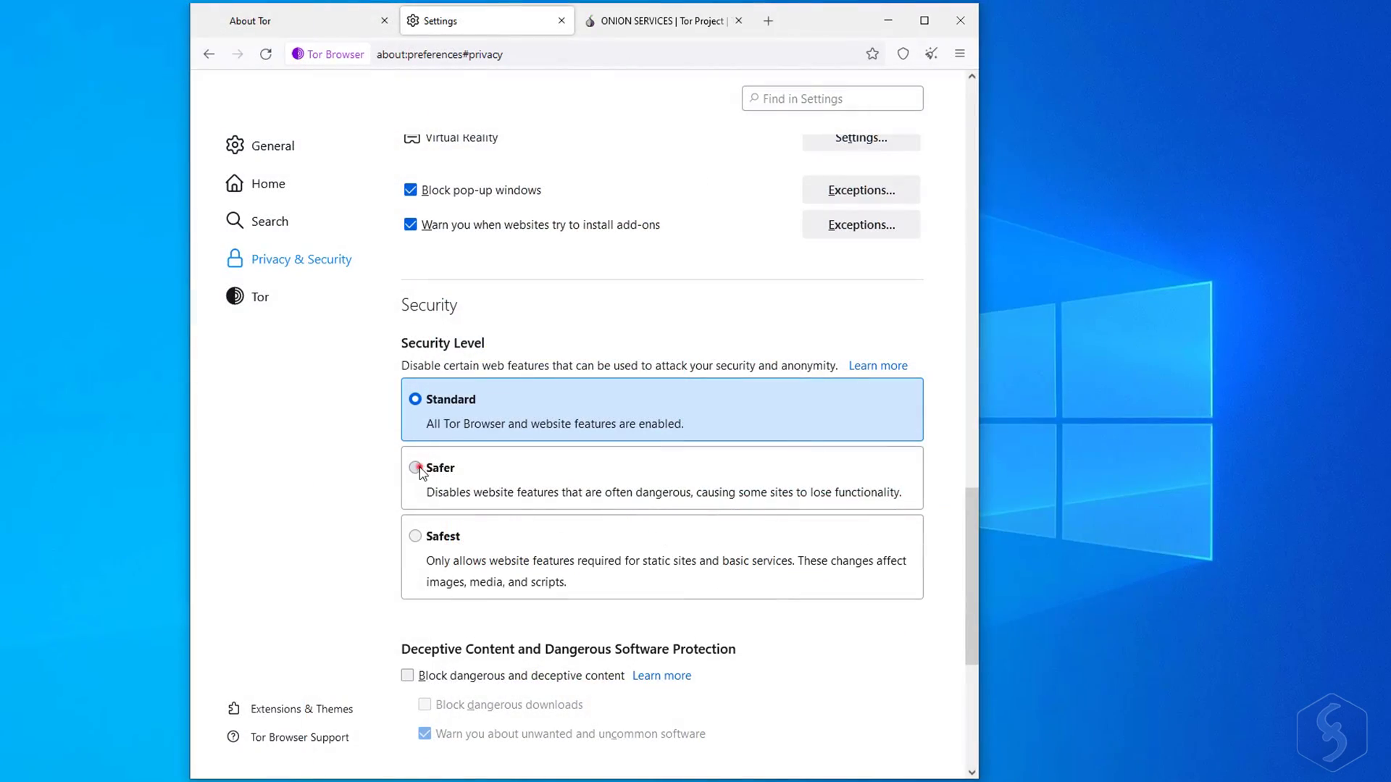
{"action": "left_click", "coordinate": [416, 468]}
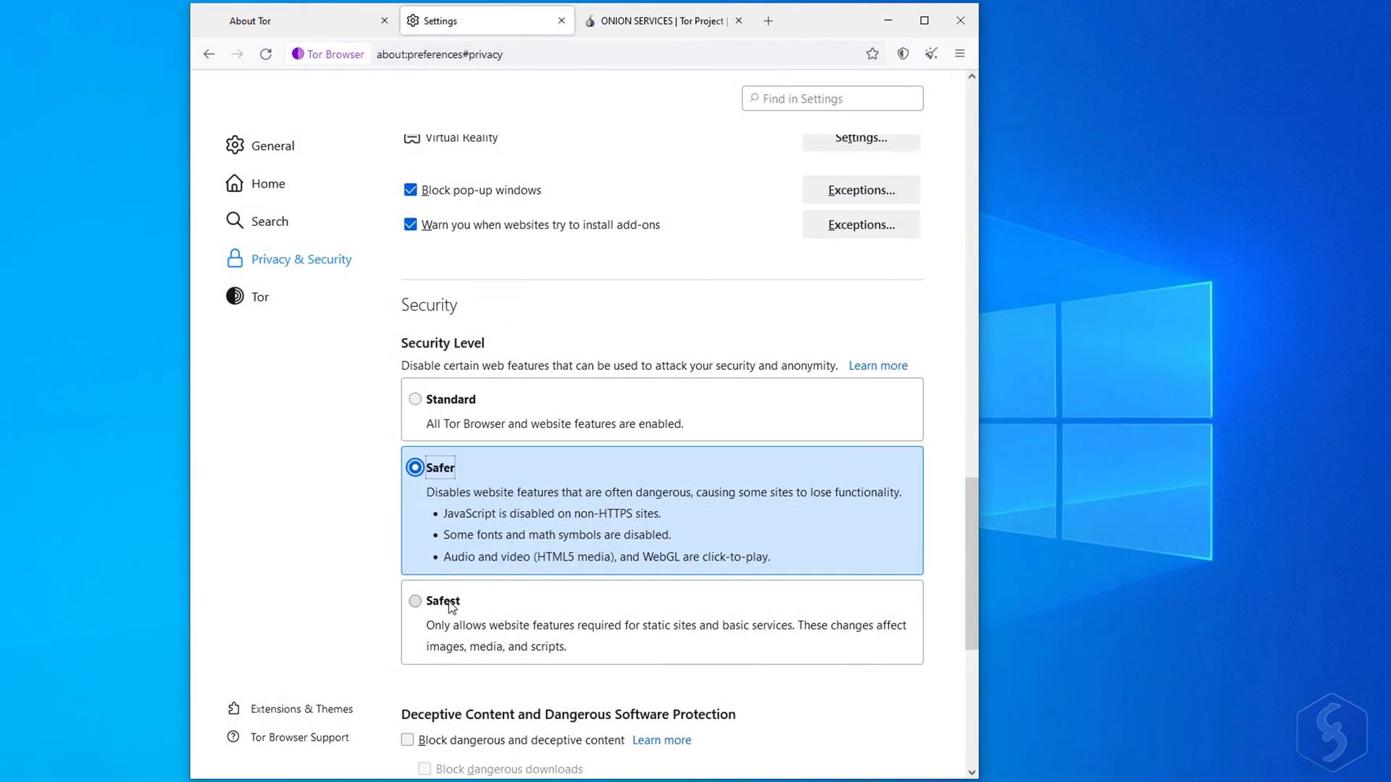
{"action": "left_click", "coordinate": [416, 600]}
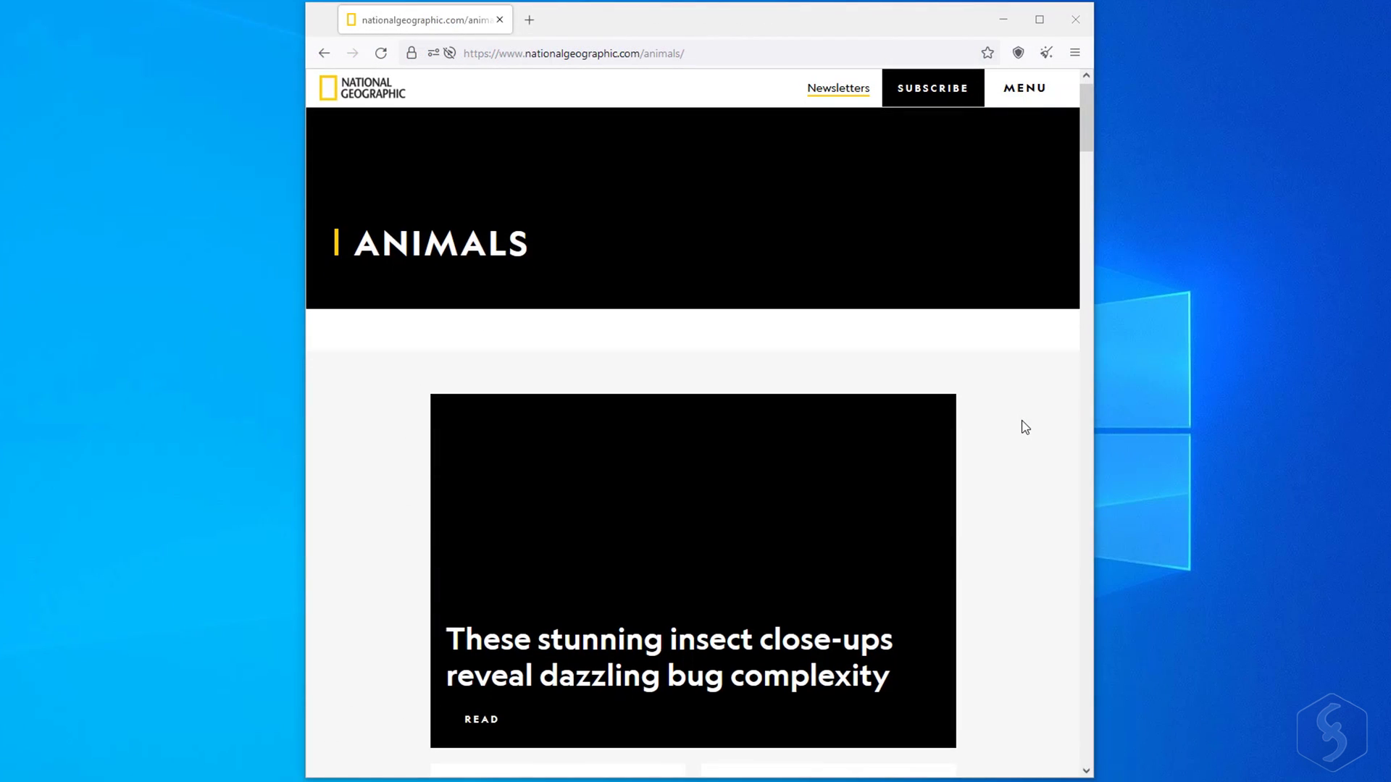
- Enable 'Block dangerous and deceptive content' and 'Block dangerous downloads'
{"action": "scroll", "coordinate": [1025, 427], "scroll_direction": "down", "scroll_amount": 5}
{"action": "scroll", "coordinate": [1025, 427], "scroll_direction": "down", "scroll_amount": 7}
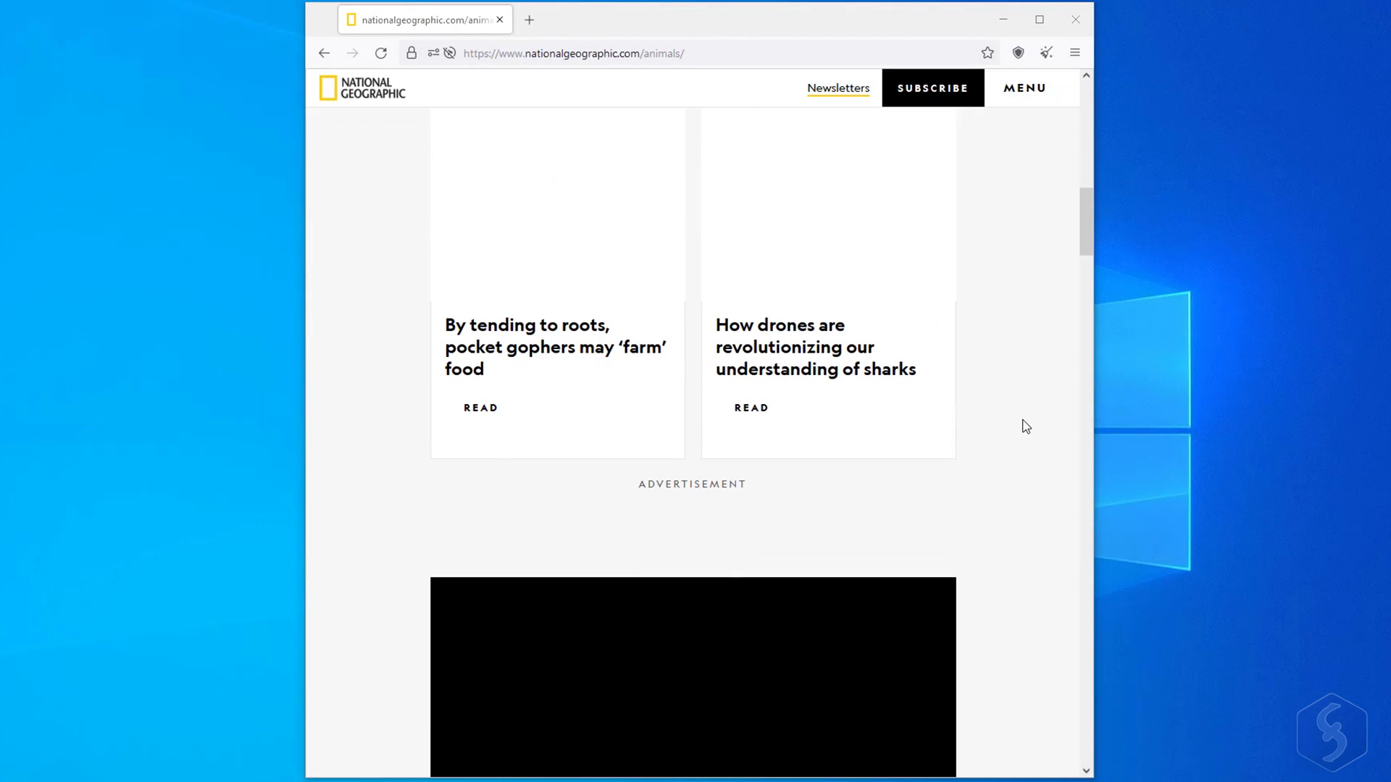
{"action": "scroll", "coordinate": [1024, 426], "scroll_direction": "up", "scroll_amount": 2}
{"action": "scroll", "coordinate": [1024, 426], "scroll_direction": "up", "scroll_amount": 4}
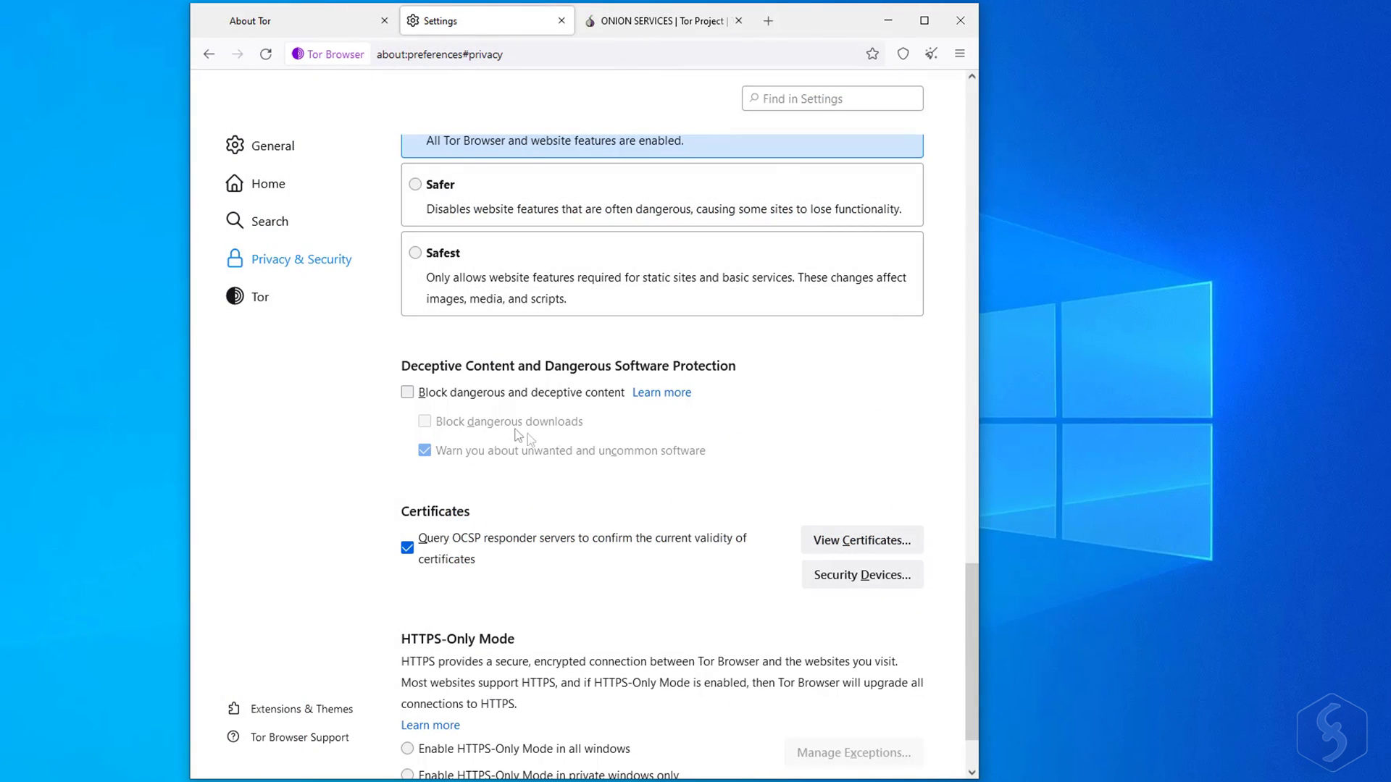
{"action": "left_click", "coordinate": [407, 392]}
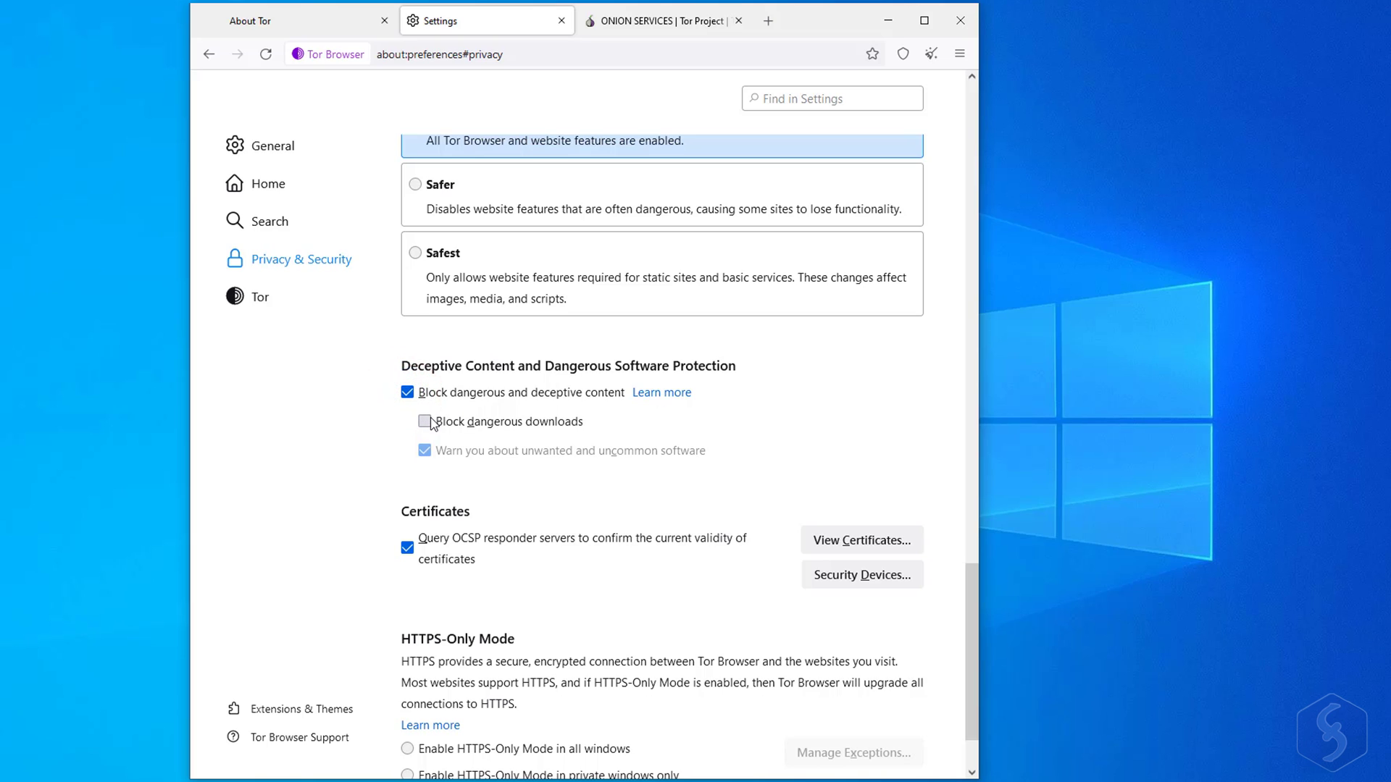
{"action": "left_click", "coordinate": [425, 421]}
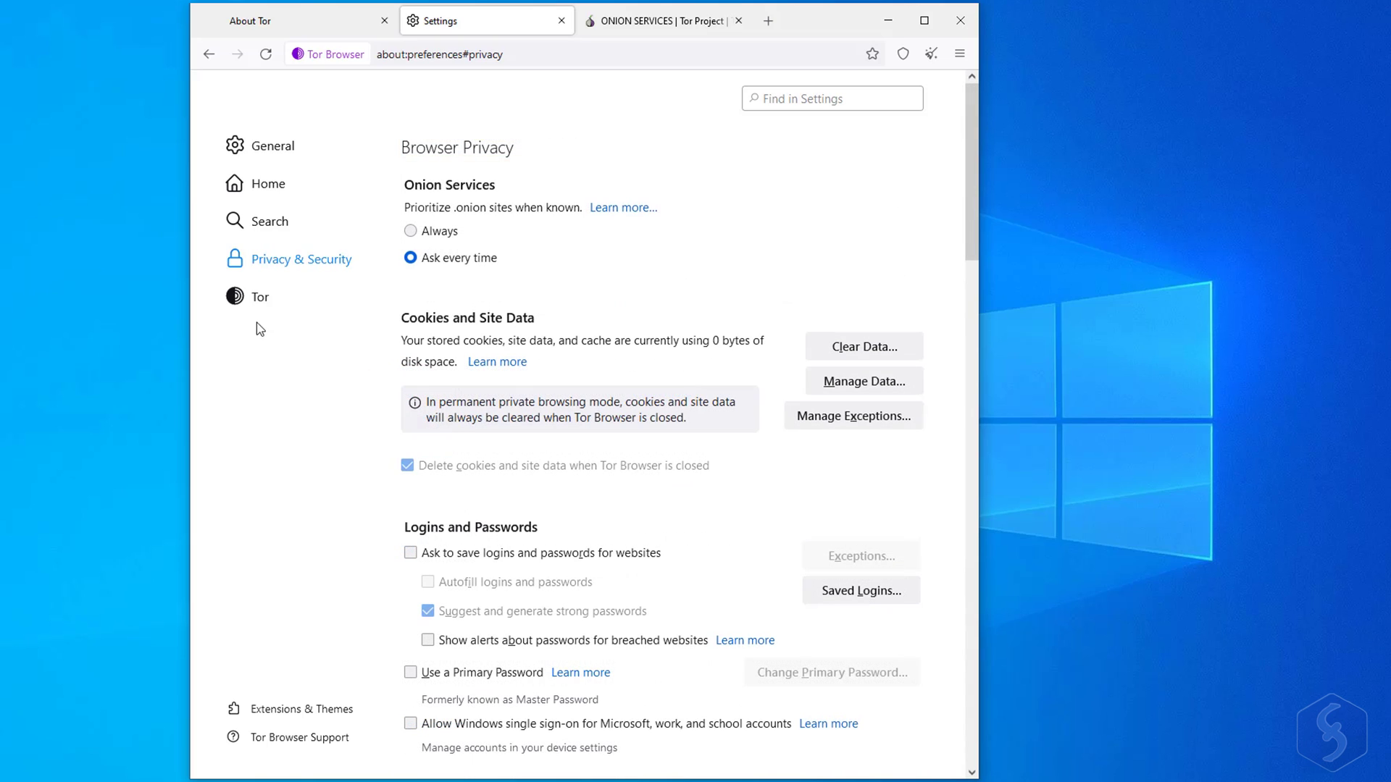
- Turn on bridges and request new ones from torproject.org, answering the CAPTCHA 'zNaGpkb'
{"action": "left_click", "coordinate": [261, 297]}
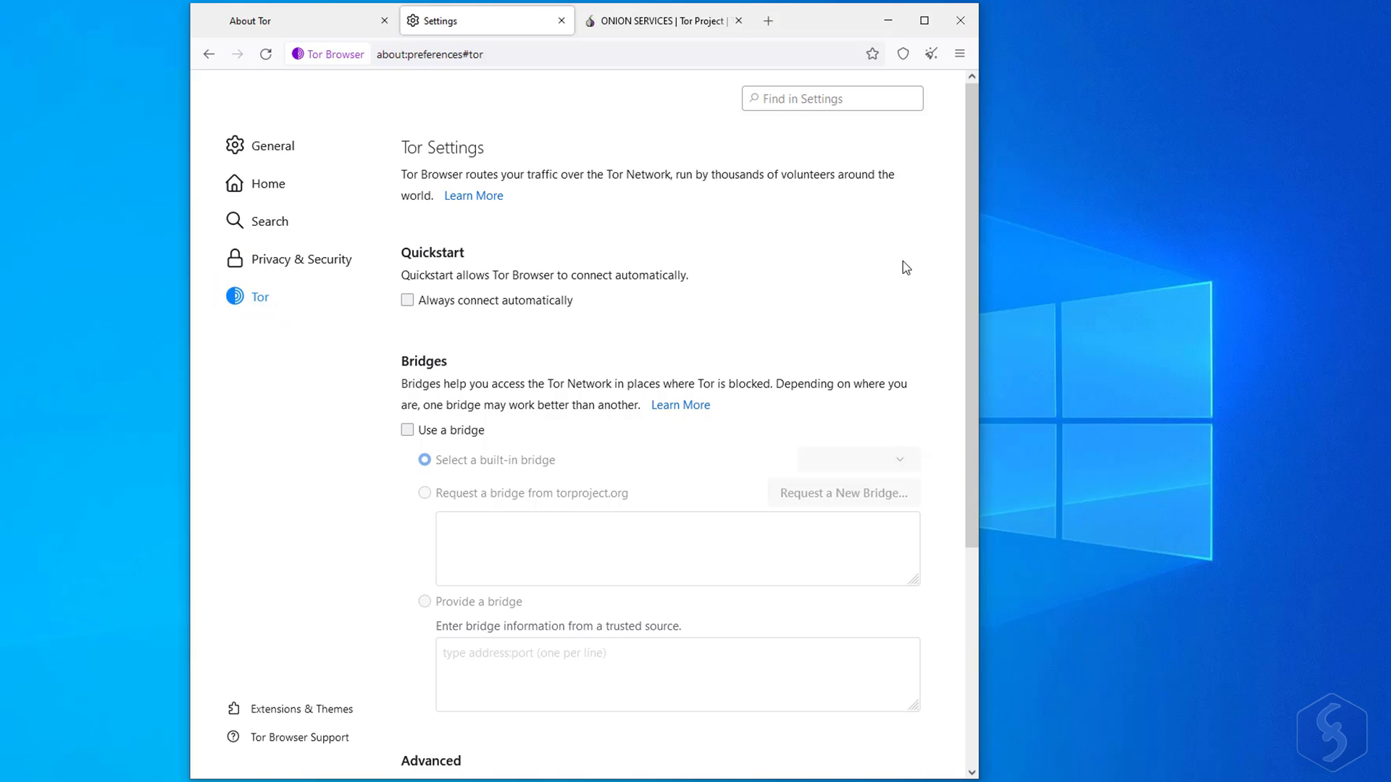
{"action": "scroll", "coordinate": [911, 264], "scroll_direction": "down", "scroll_amount": 5}
{"action": "left_click", "coordinate": [457, 241]}
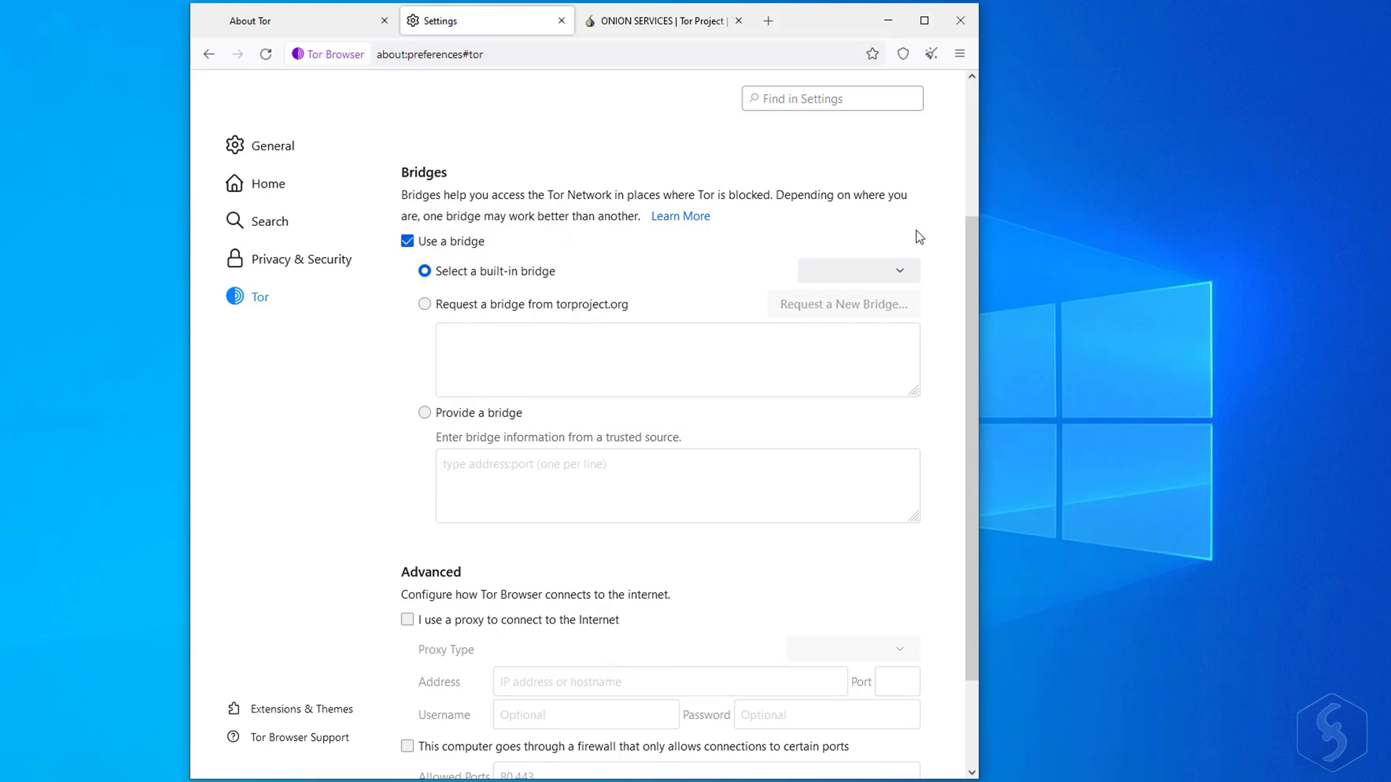
{"action": "left_click", "coordinate": [900, 270]}
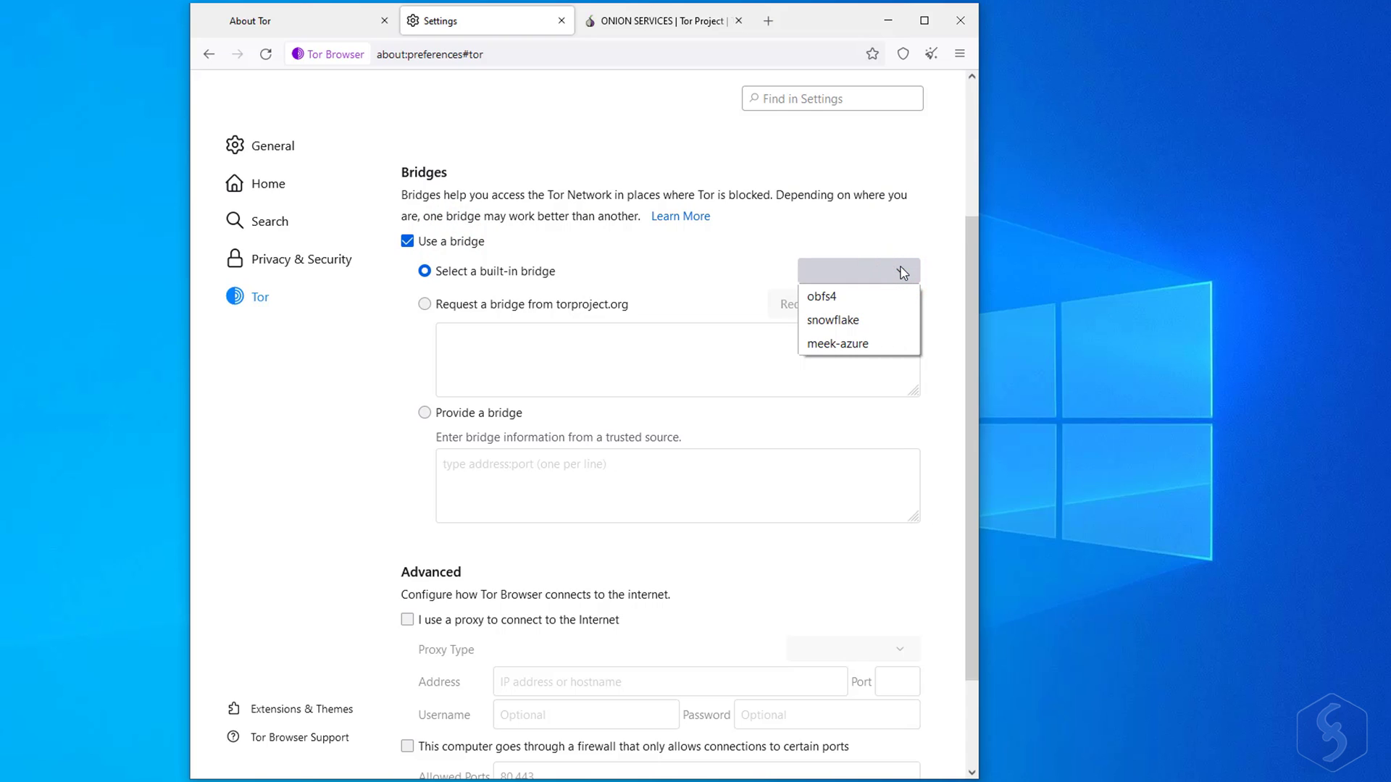
{"action": "left_click", "coordinate": [512, 303]}
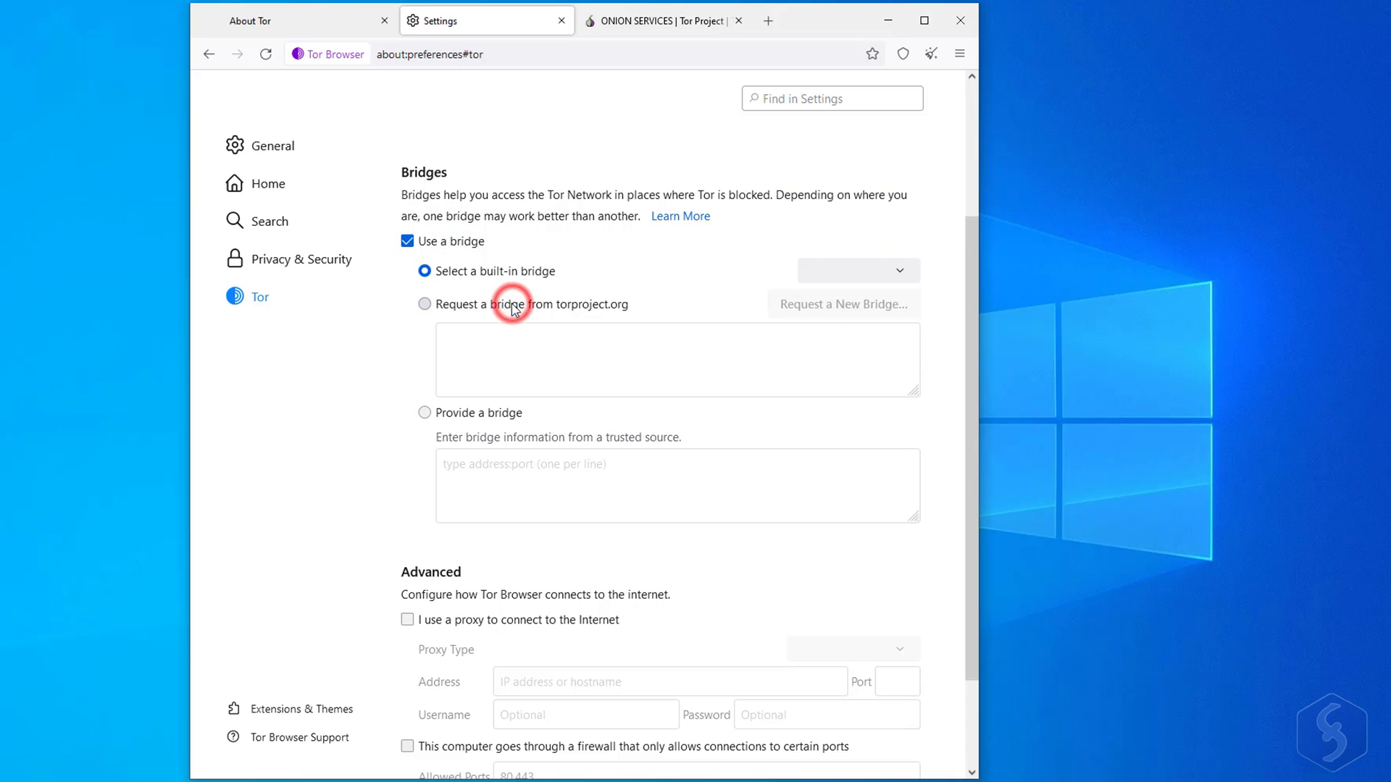
{"action": "left_click", "coordinate": [424, 304]}
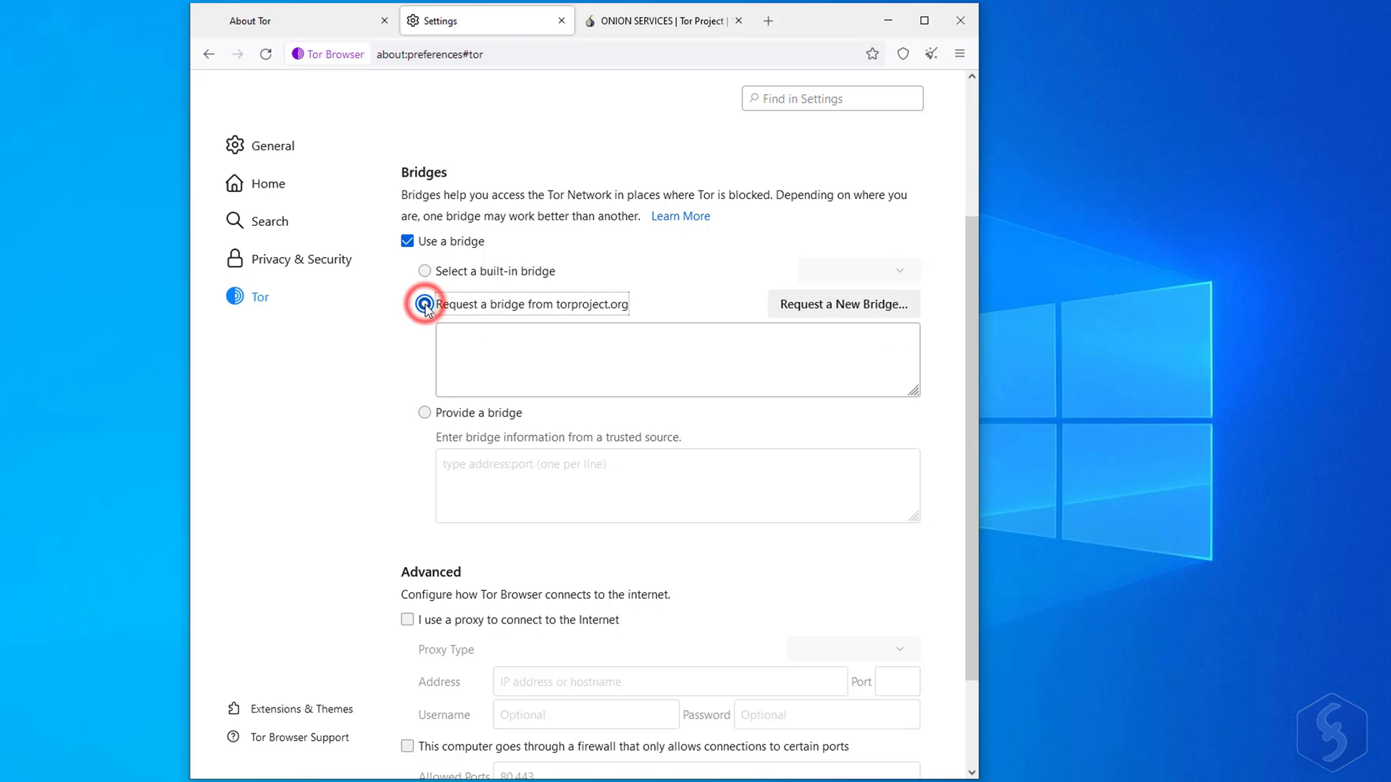
{"action": "left_click", "coordinate": [826, 305]}
{"action": "type", "text": "zNaGpkb"}
{"action": "left_click", "coordinate": [701, 548]}
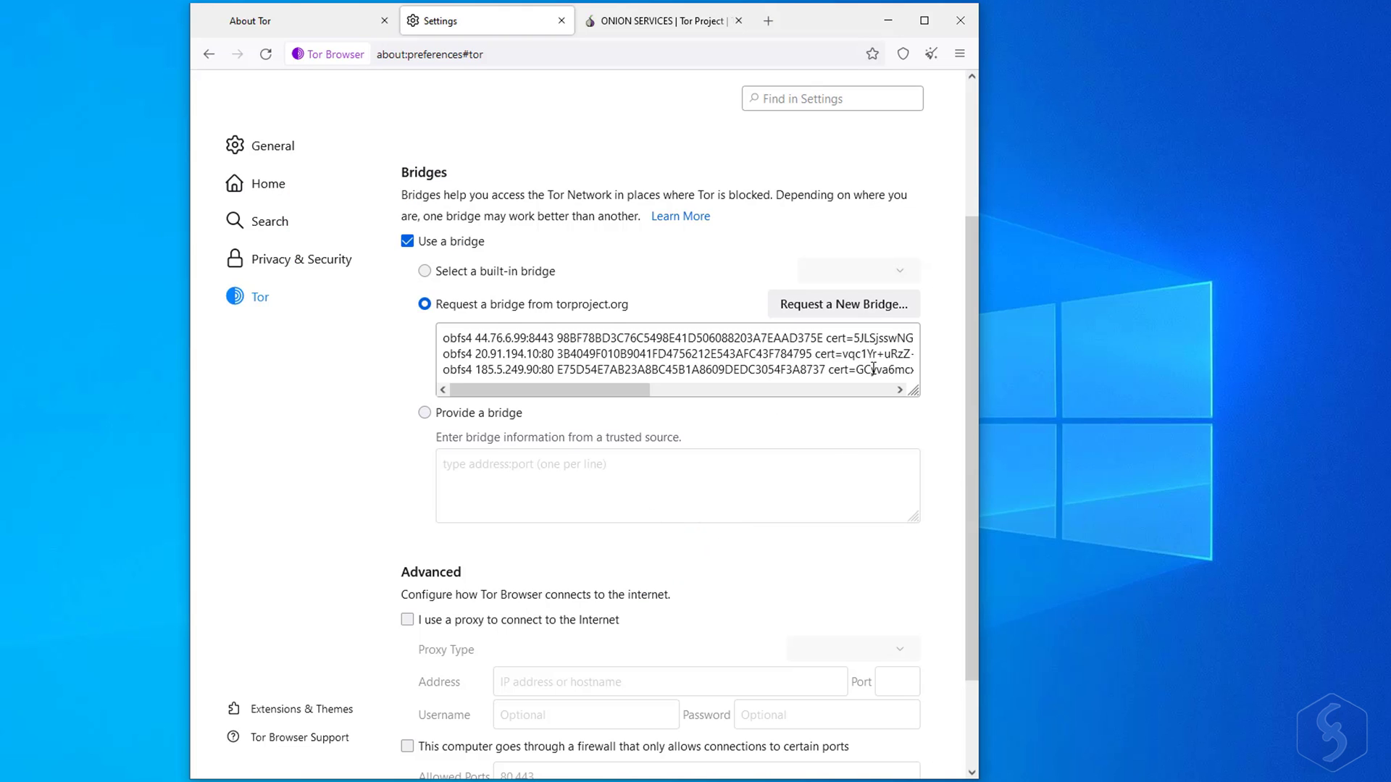
- Provide bridge 1.2.3.4:12 manually and enable a SOCKS 4 proxy with address '1.2.3.4'
{"action": "left_click", "coordinate": [507, 414]}
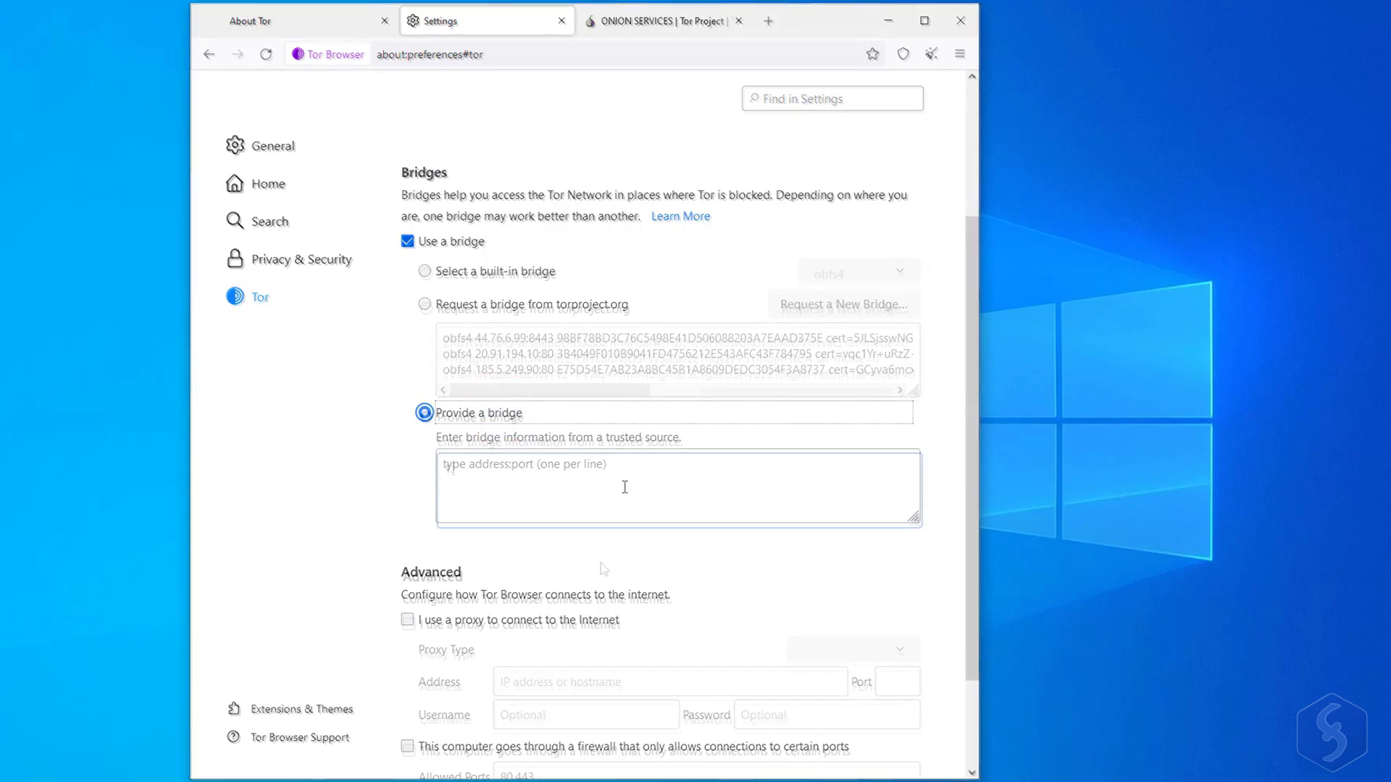
{"action": "type", "text": "1.2.3.4"}
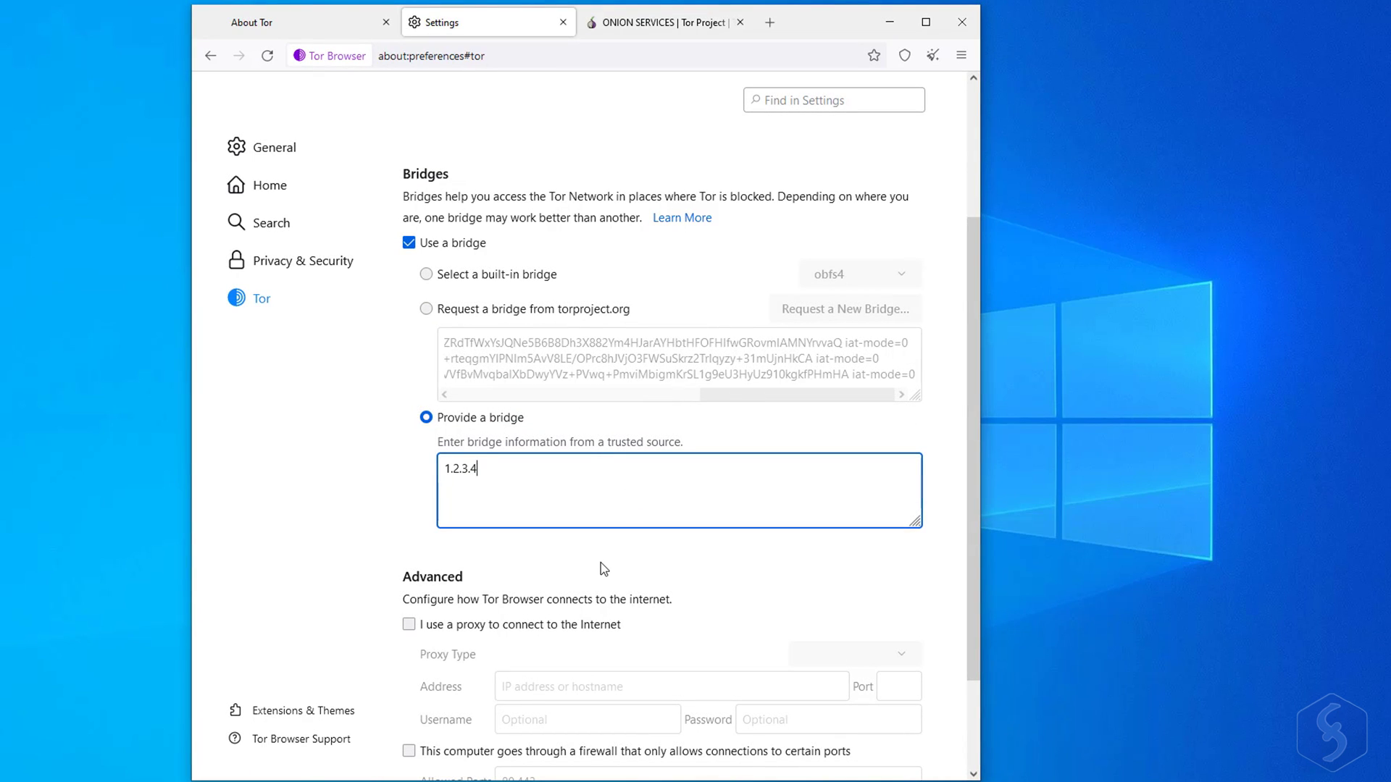
{"action": "type", "text": ":12"}
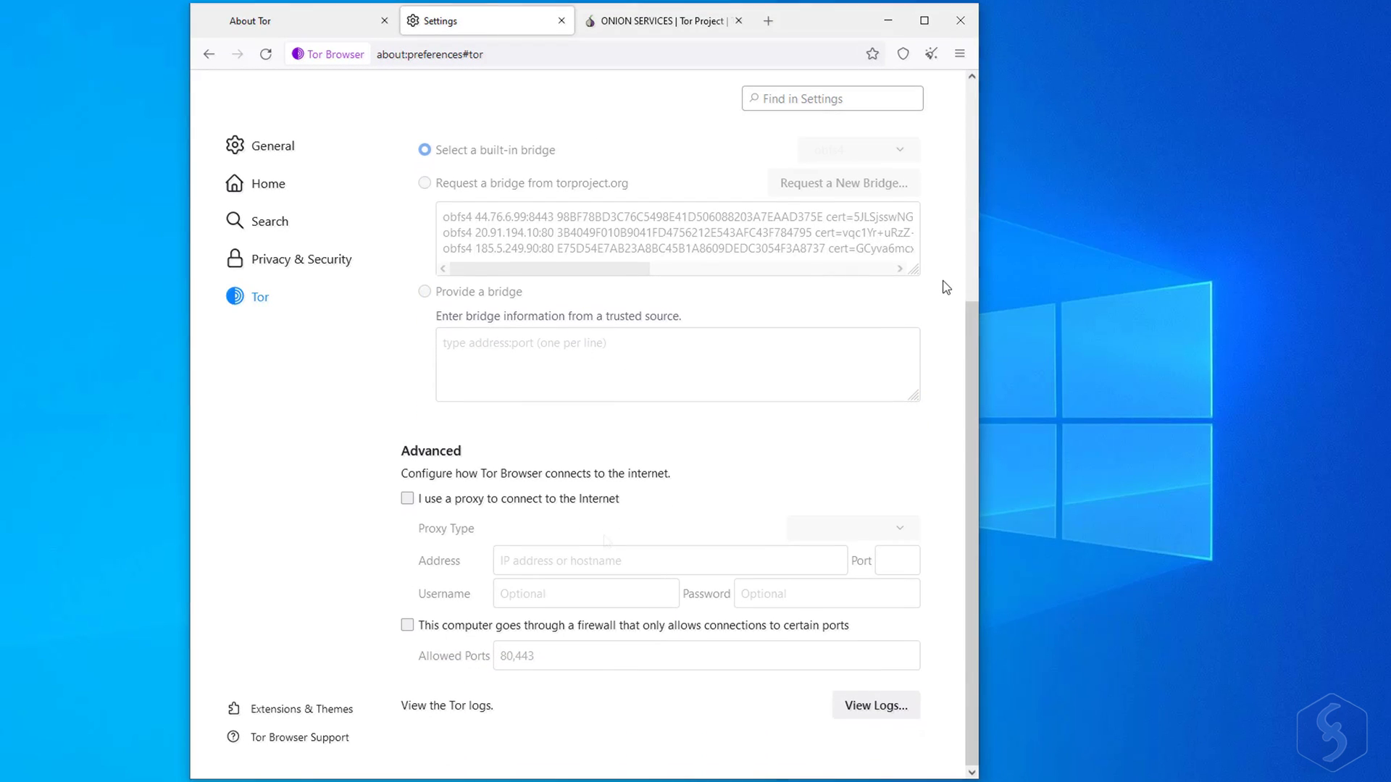
{"action": "left_click", "coordinate": [526, 498]}
{"action": "left_click", "coordinate": [911, 532]}
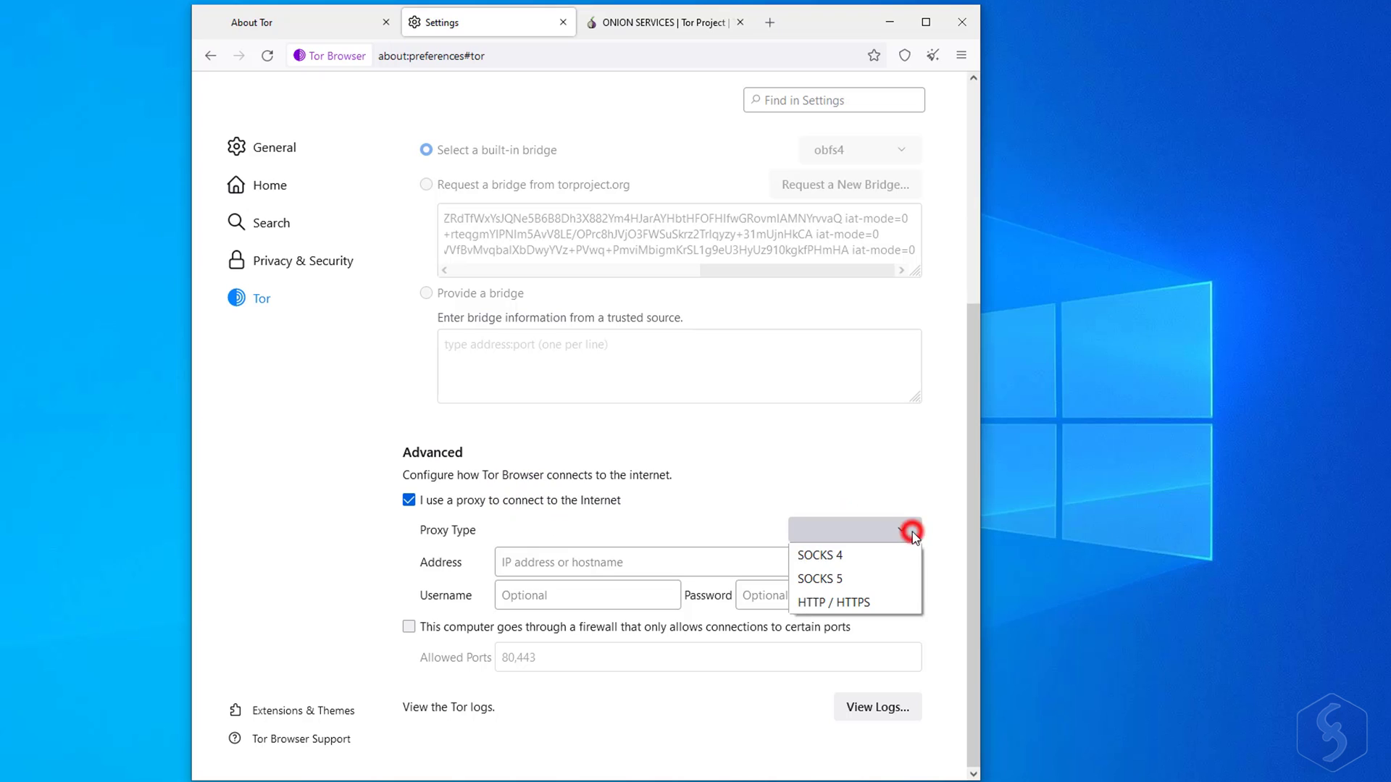
{"action": "left_click", "coordinate": [892, 555]}
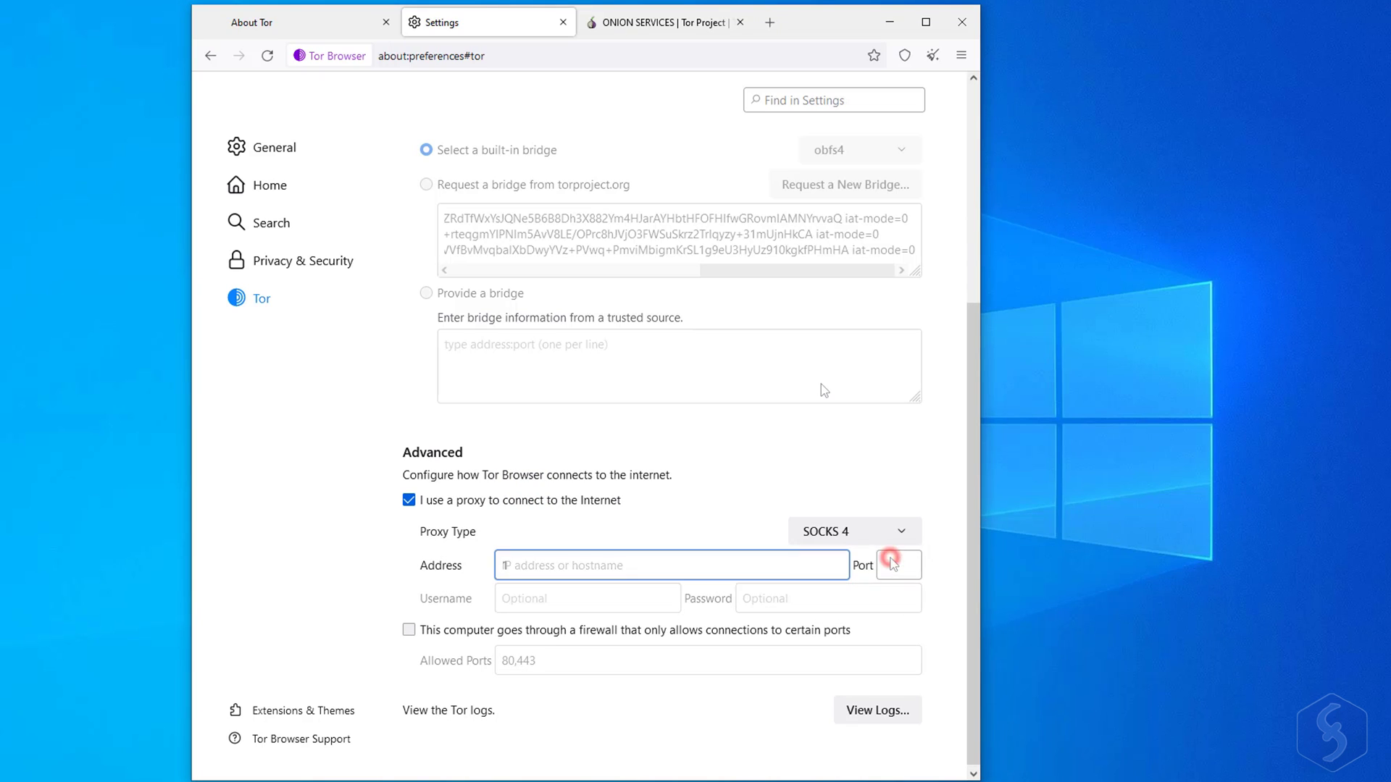
{"action": "type", "text": "1.2.3.4"}
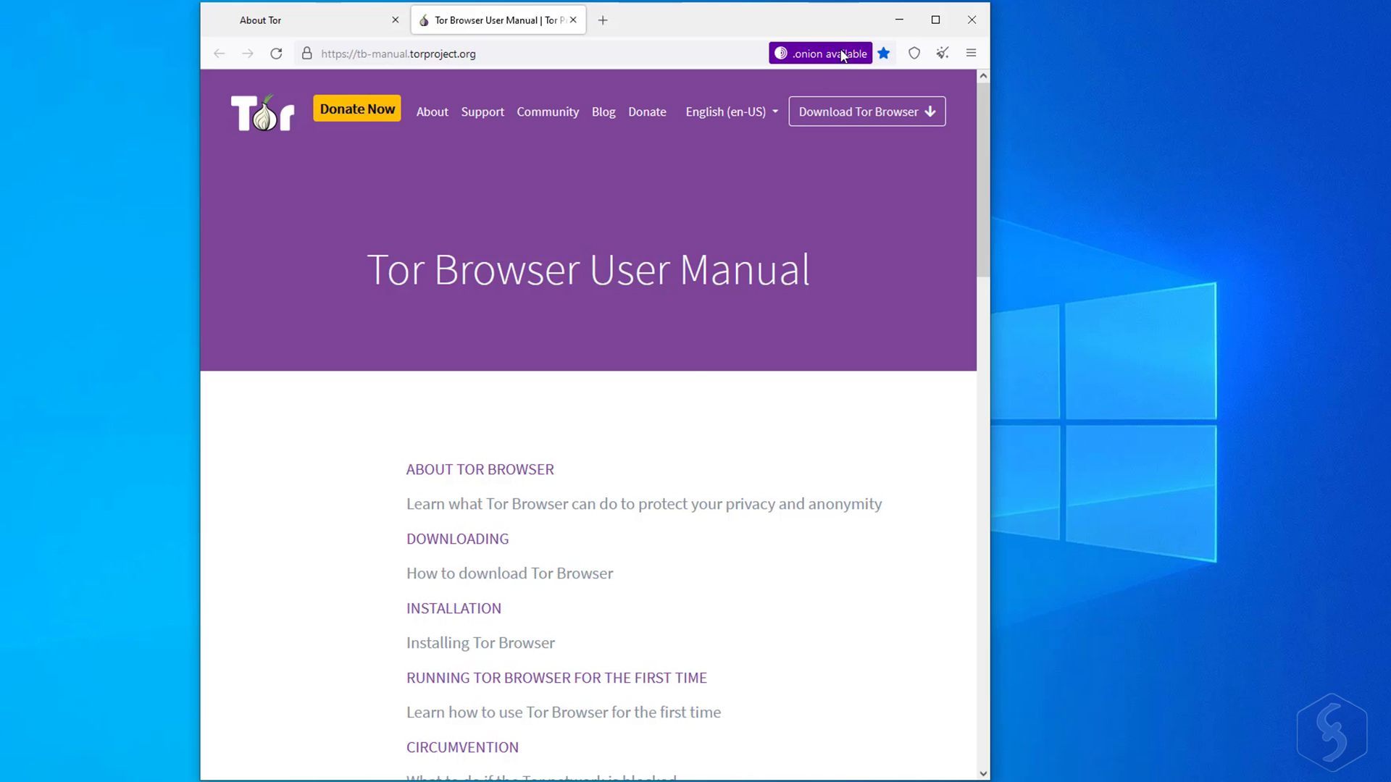
- Load the current site's .onion version from the toolbar's '.onion available' button
{"action": "left_click", "coordinate": [838, 52]}
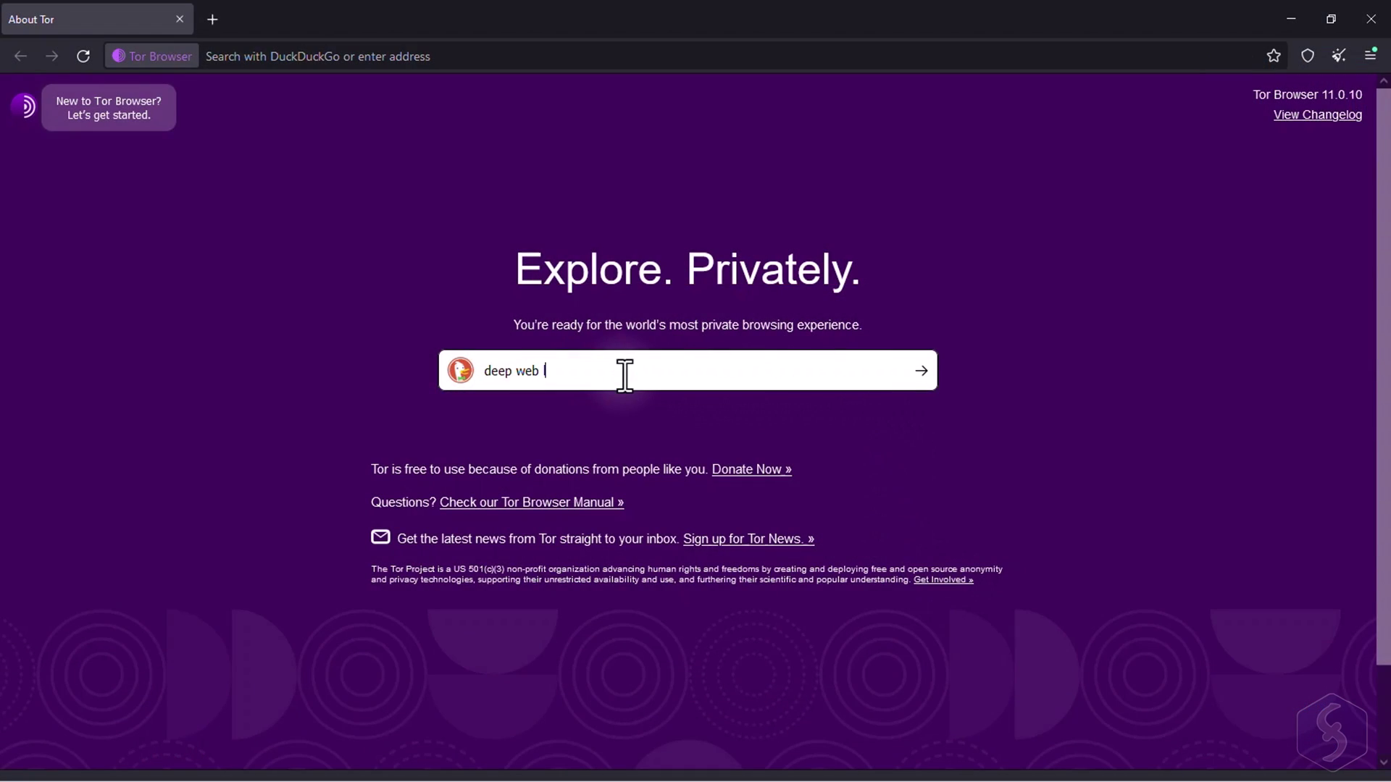
- Search for 'deep web links' and highlight the safe-access tips on DeepWebLinks.co
{"action": "type", "text": "s"}
{"action": "key", "text": "Return"}
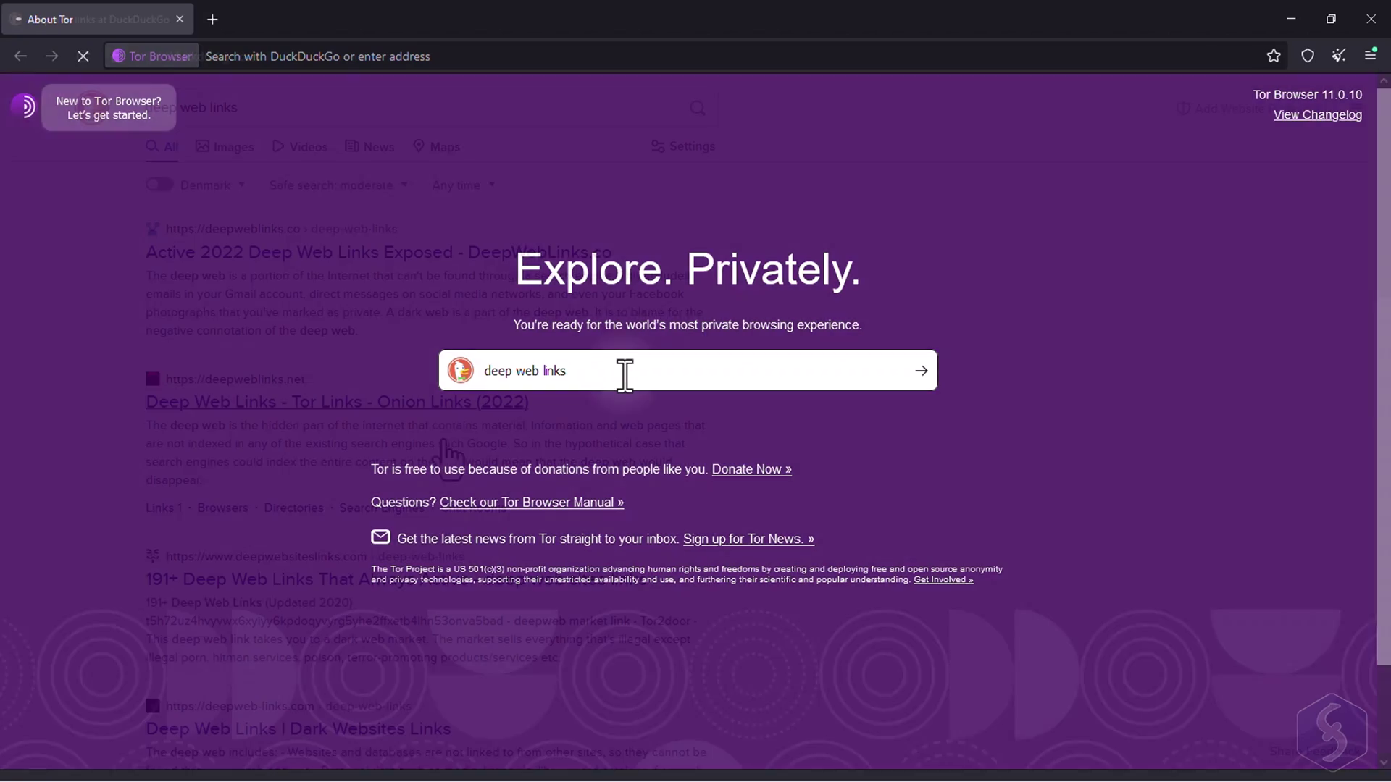
{"action": "scroll", "coordinate": [470, 475], "scroll_direction": "down", "scroll_amount": 3}
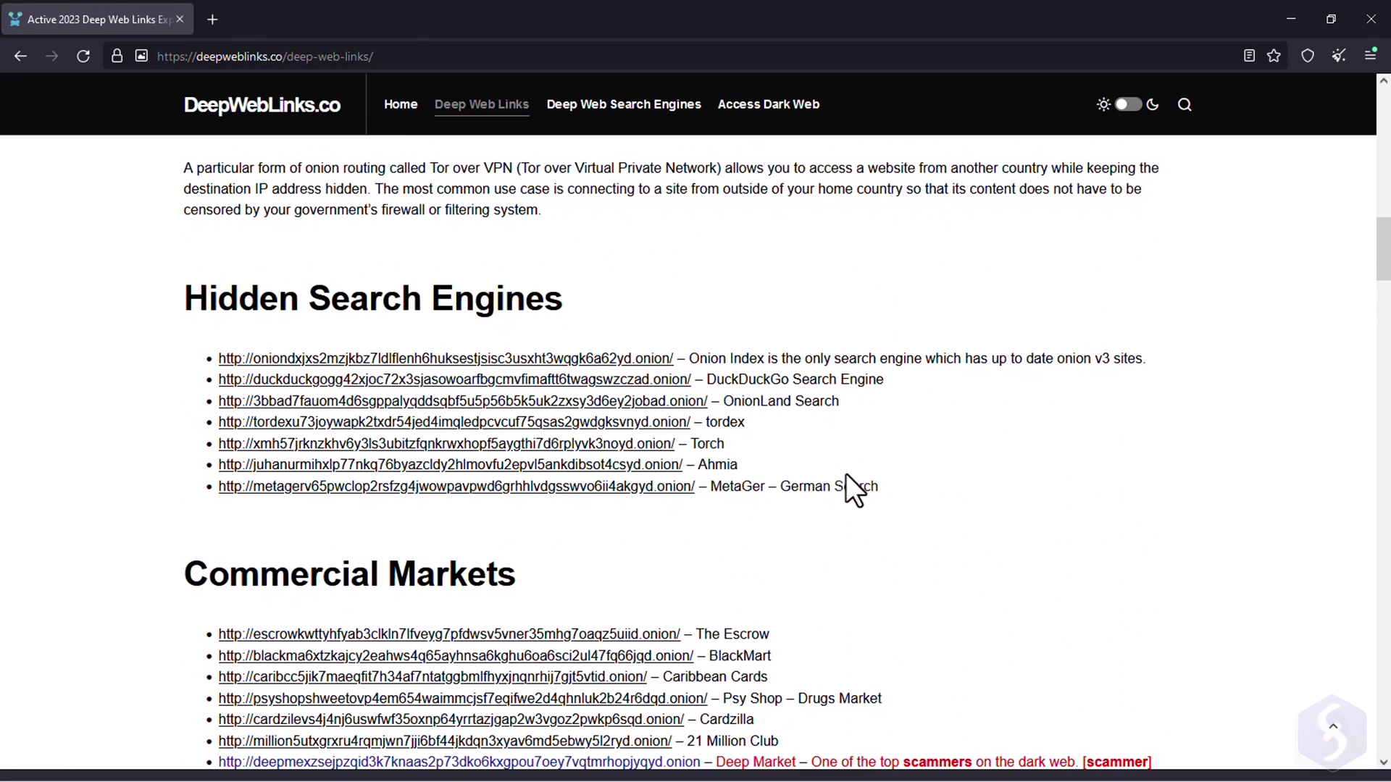
{"action": "scroll", "coordinate": [845, 473], "scroll_direction": "down", "scroll_amount": 4}
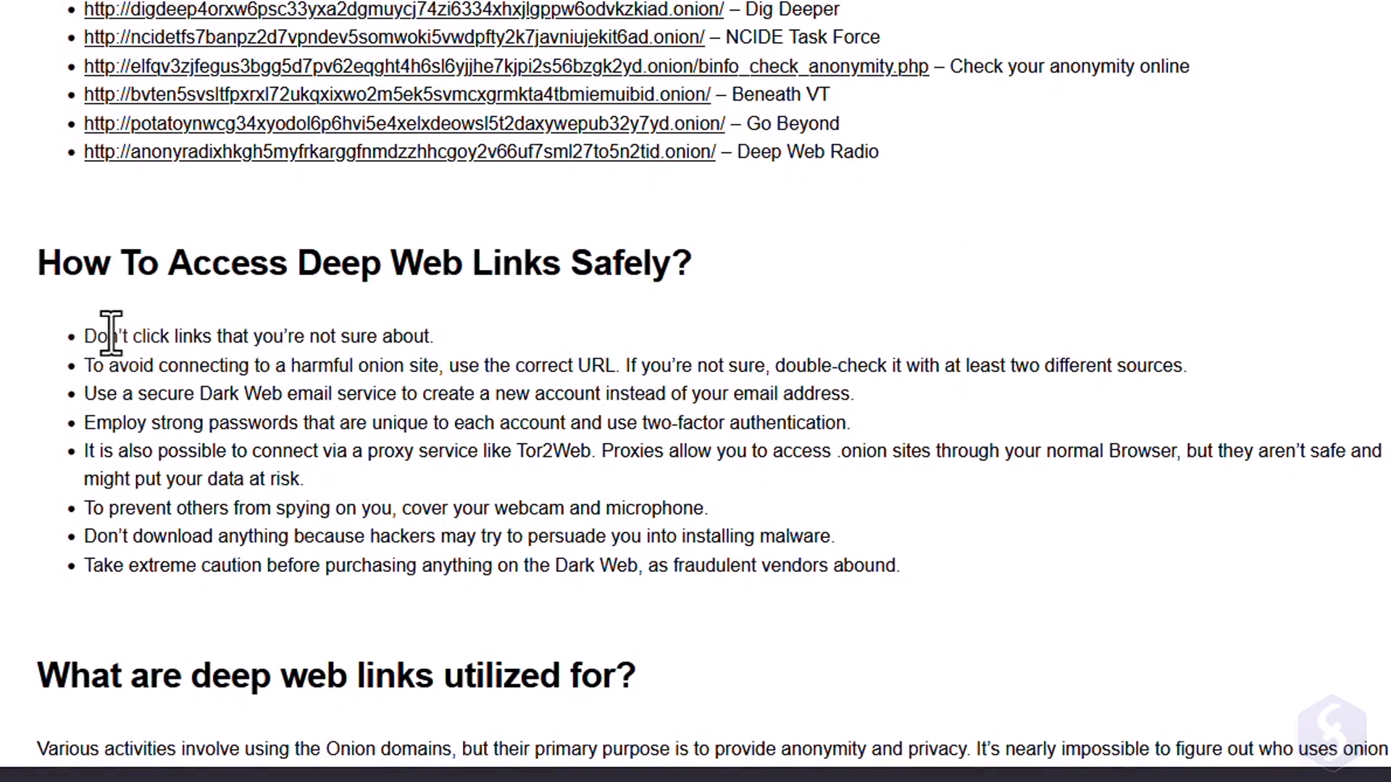
{"action": "left_click_drag", "start_coordinate": [107, 336], "coordinate": [435, 338]}
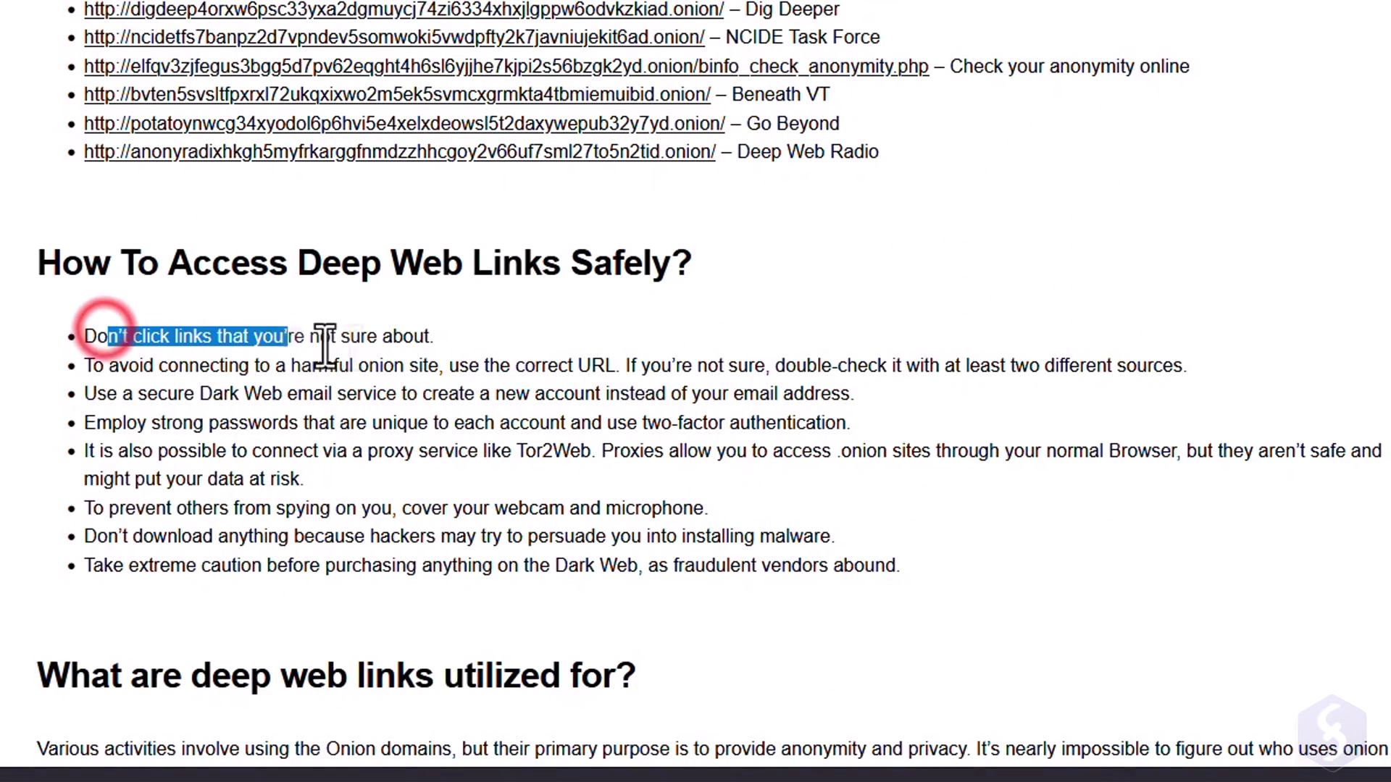
{"action": "left_click_drag", "start_coordinate": [312, 365], "coordinate": [1195, 369]}
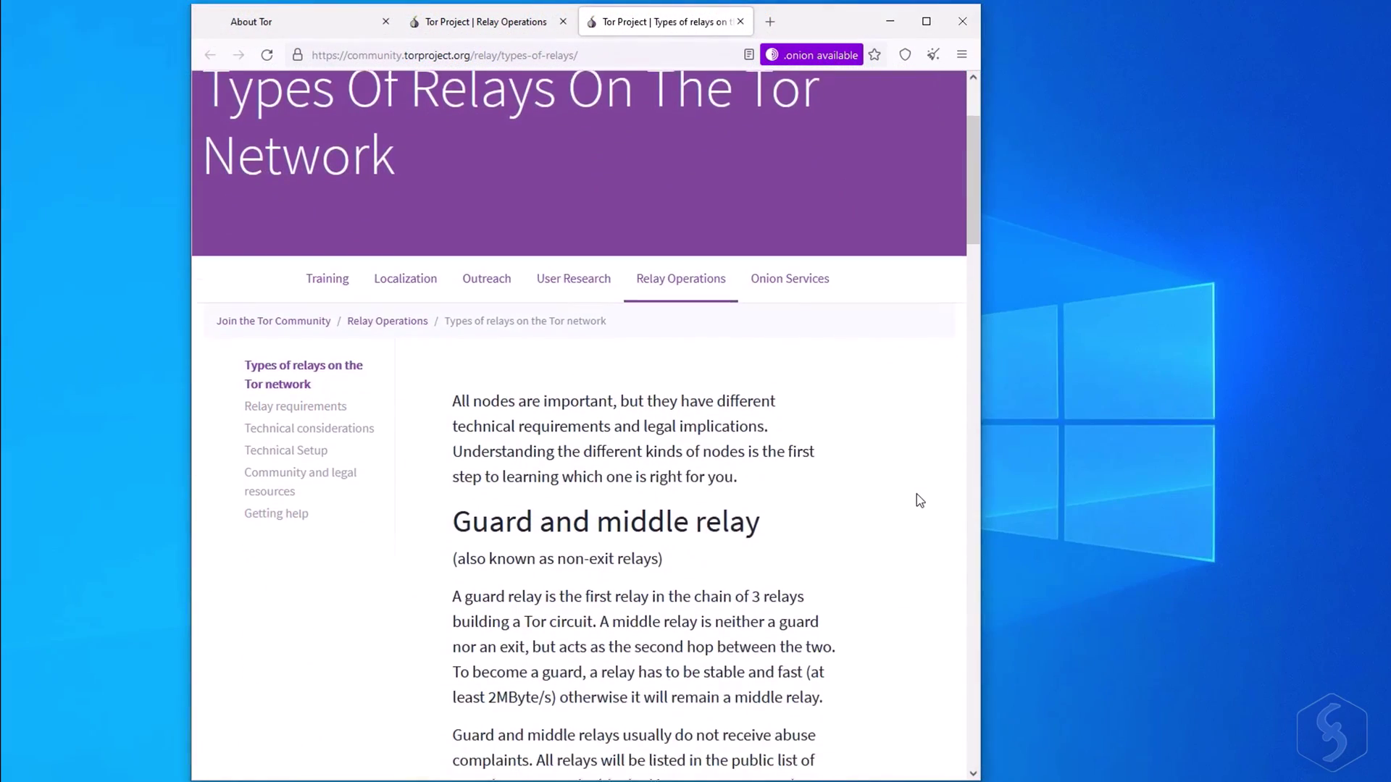
- Open the 'Tor Browser manual' link from torproject.org/download in a new tab
{"action": "scroll", "coordinate": [916, 494], "scroll_direction": "down", "scroll_amount": 2}
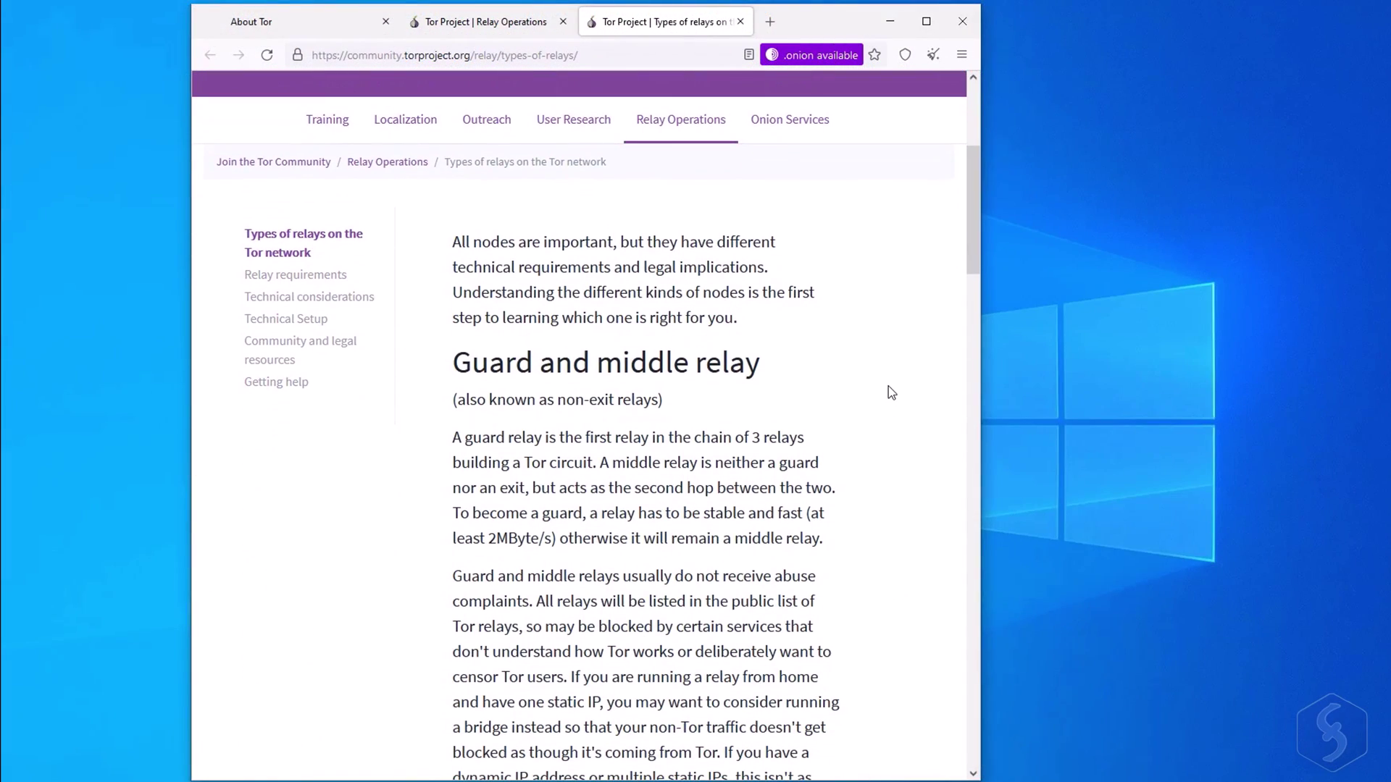
{"action": "scroll", "coordinate": [890, 392], "scroll_direction": "down", "scroll_amount": 2}
{"action": "scroll", "coordinate": [890, 392], "scroll_direction": "down", "scroll_amount": 3}
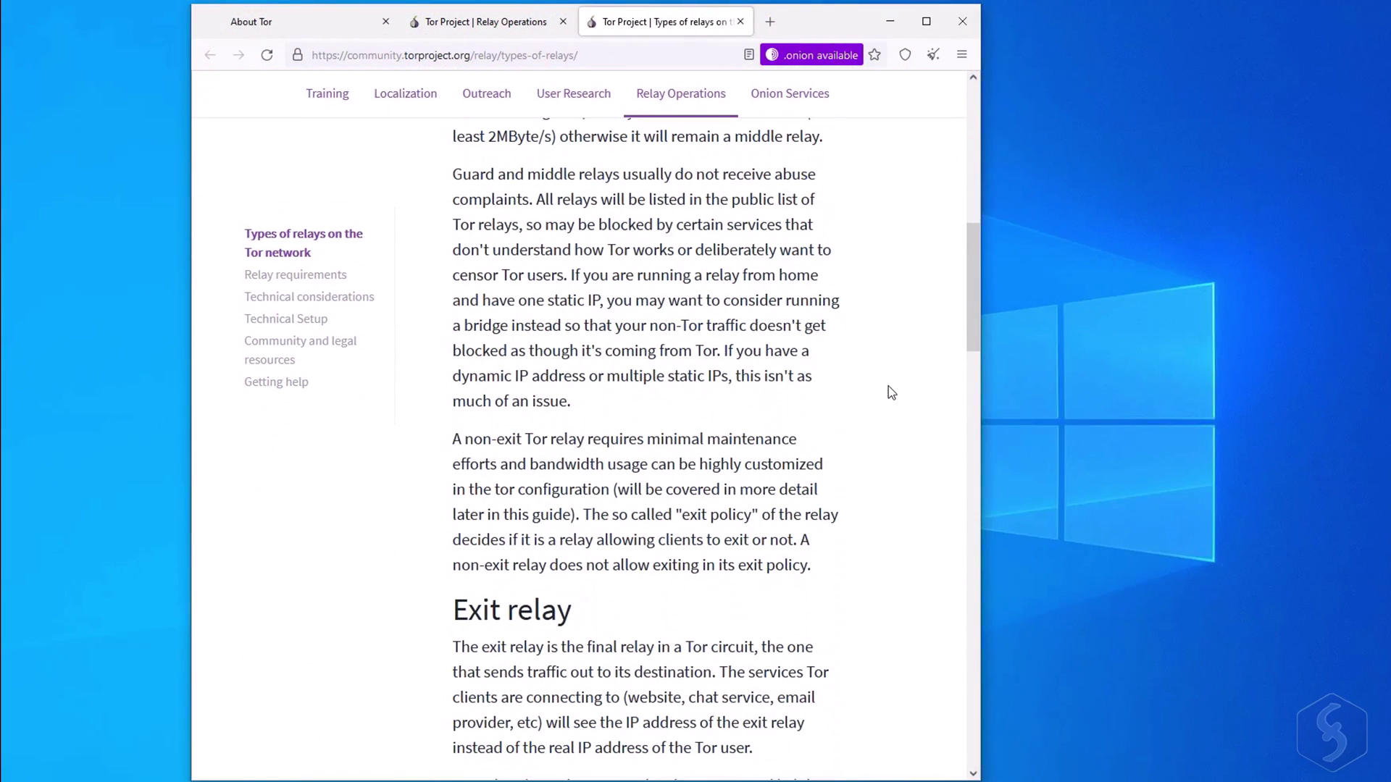
{"action": "scroll", "coordinate": [895, 395], "scroll_direction": "down", "scroll_amount": 2}
{"action": "scroll", "coordinate": [897, 398], "scroll_direction": "down", "scroll_amount": 3}
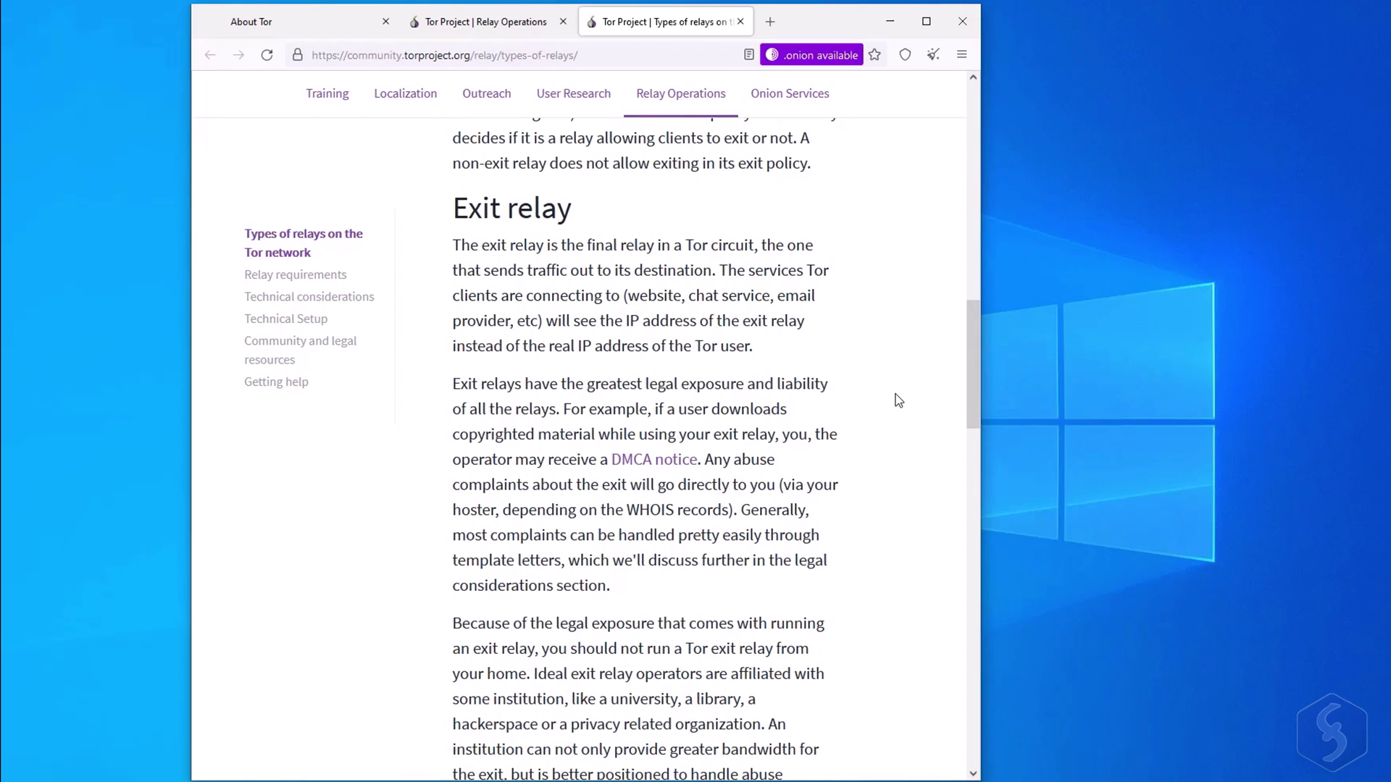
{"action": "scroll", "coordinate": [898, 400], "scroll_direction": "down", "scroll_amount": 5}
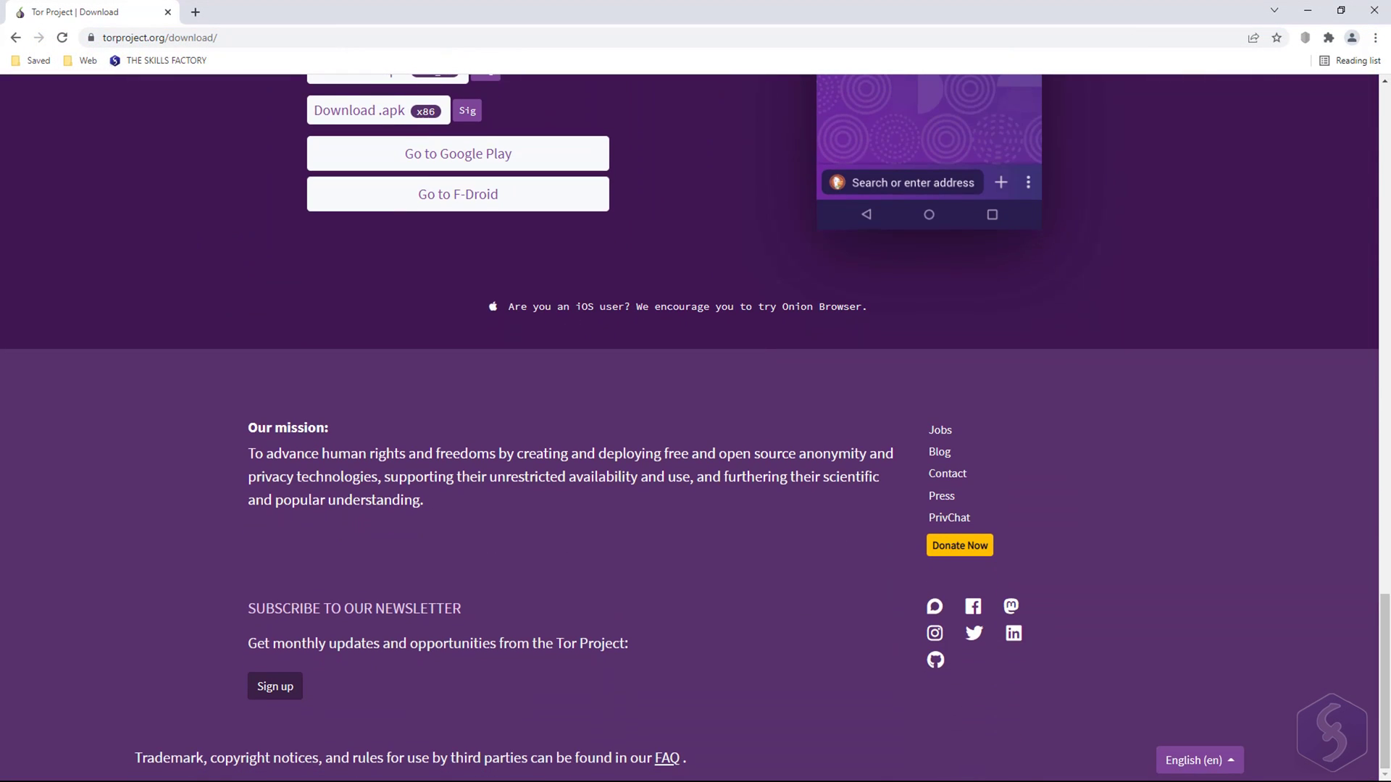
{"action": "scroll", "coordinate": [695, 427], "scroll_direction": "up", "scroll_amount": 5}
{"action": "scroll", "coordinate": [695, 428], "scroll_direction": "up", "scroll_amount": 4}
{"action": "scroll", "coordinate": [695, 428], "scroll_direction": "up", "scroll_amount": 3}
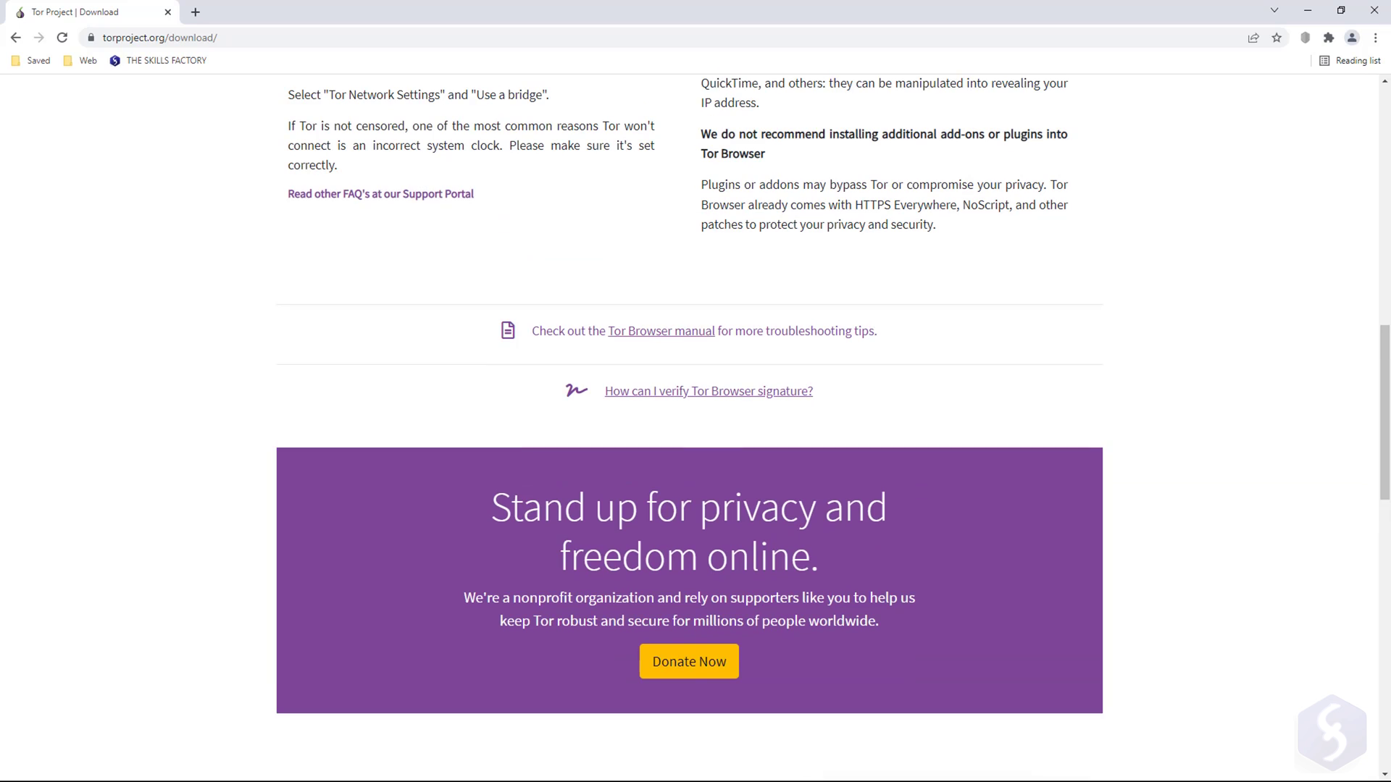
{"action": "scroll", "coordinate": [695, 428], "scroll_direction": "up", "scroll_amount": 2}
{"action": "scroll", "coordinate": [1289, 462], "scroll_direction": "up", "scroll_amount": 1}
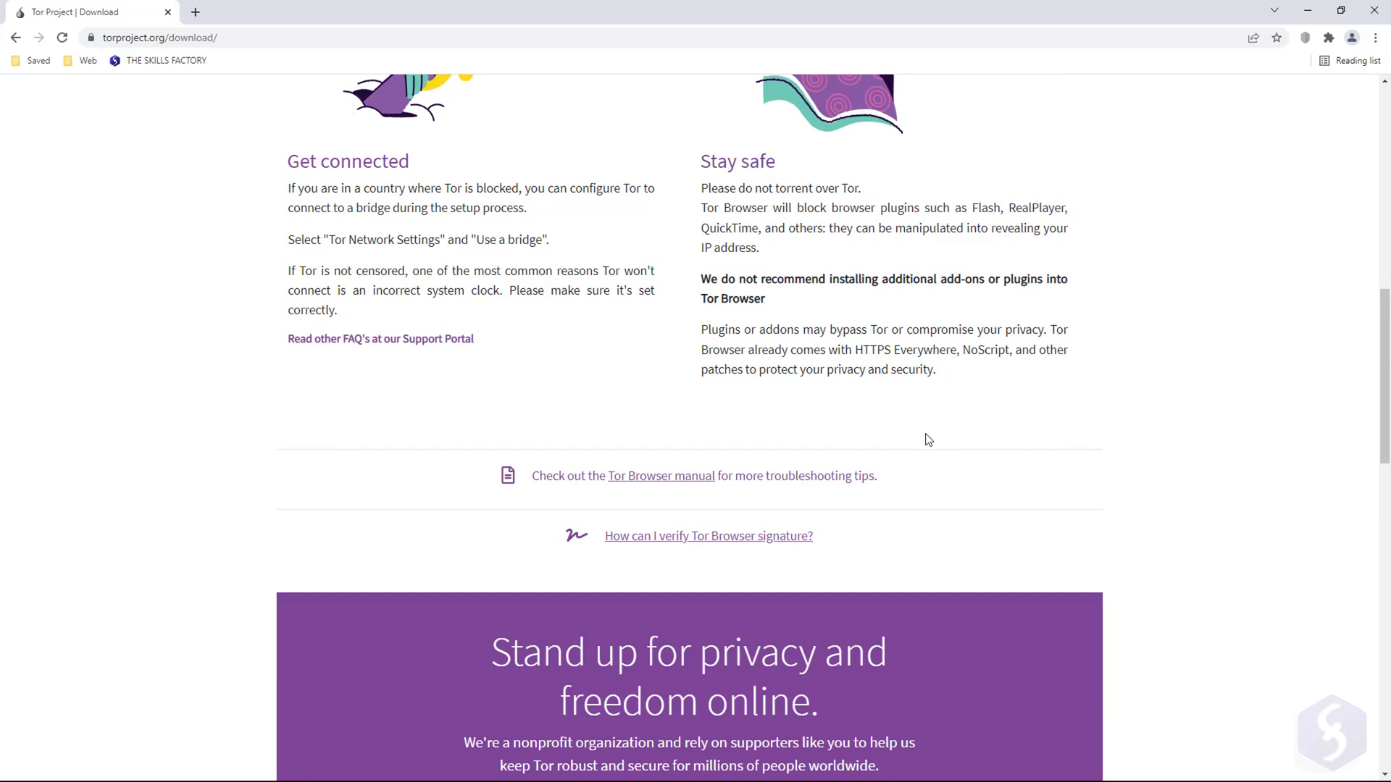
{"action": "right_click", "coordinate": [655, 477]}
{"action": "left_click", "coordinate": [689, 488]}
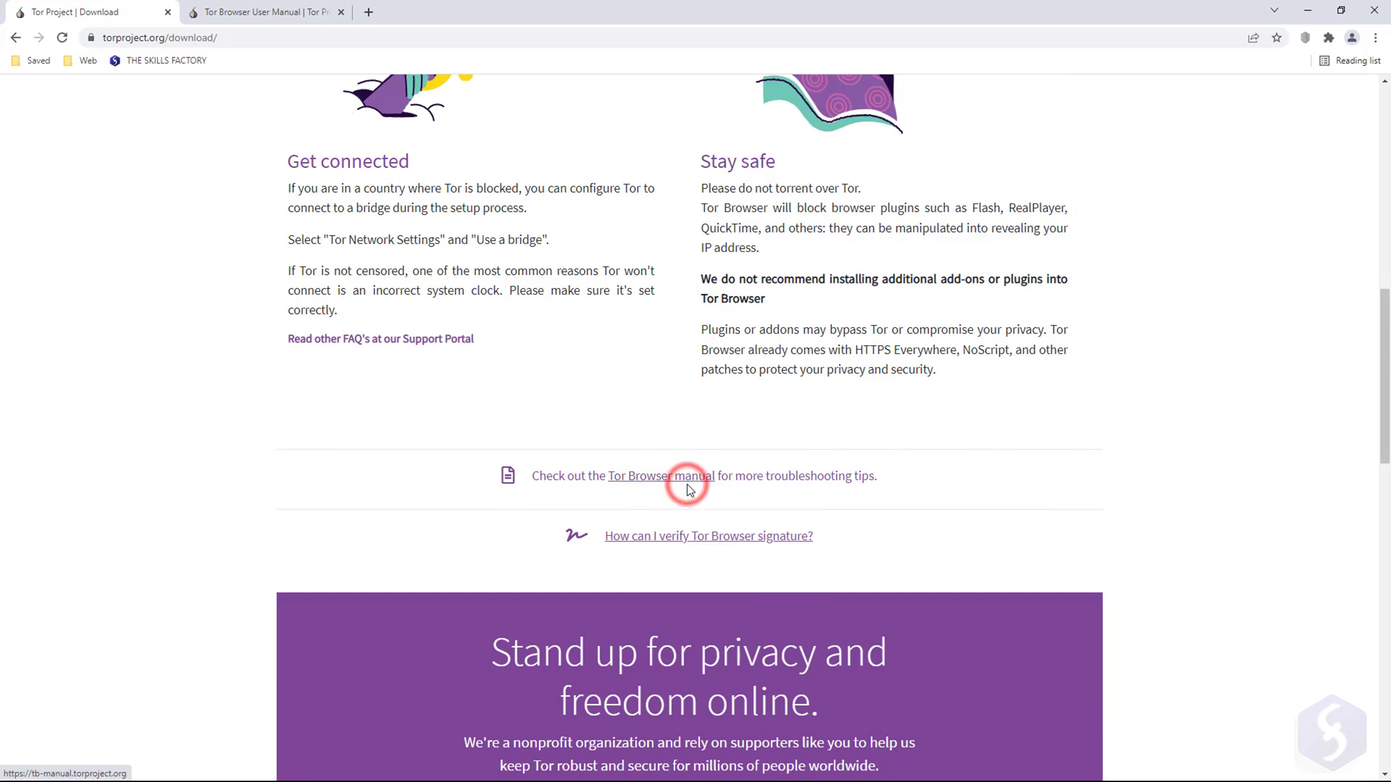